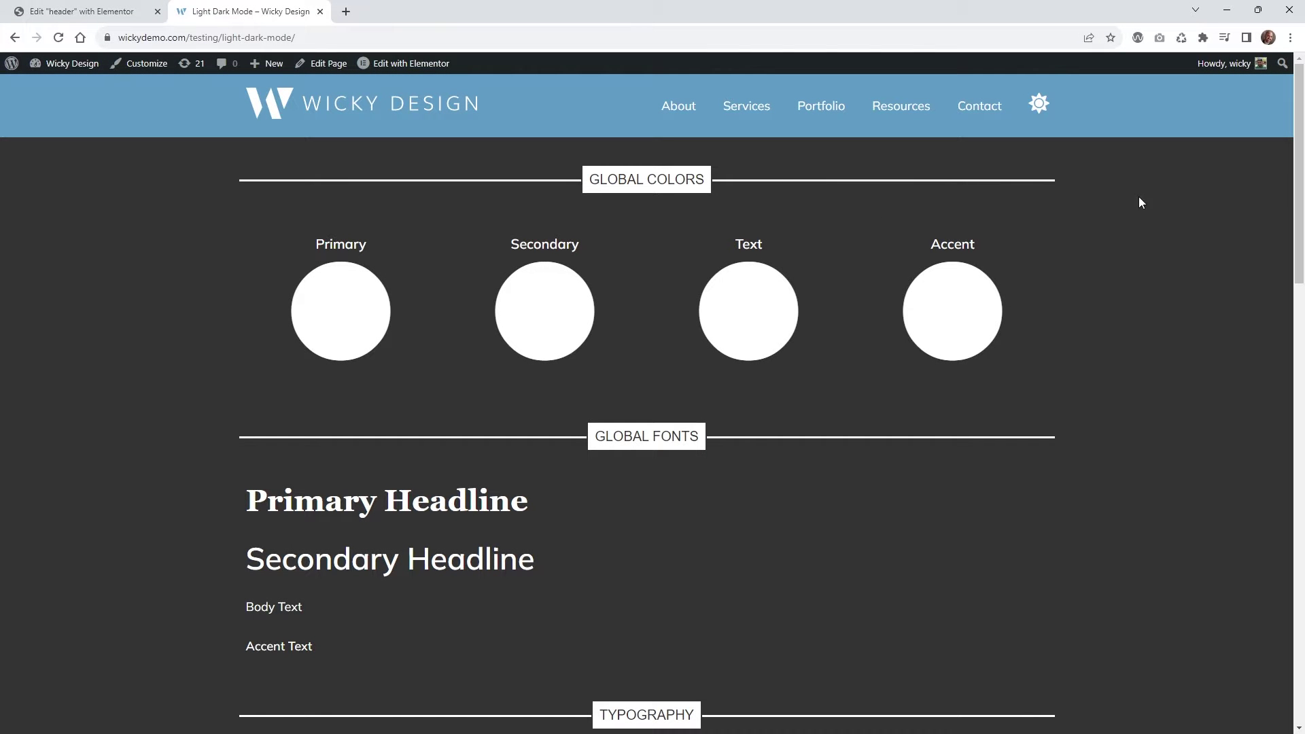
Toggle the header sun/moon icon between light and dark mode, ending in dark mode
left_click(1042, 109)
left_click(1039, 109)
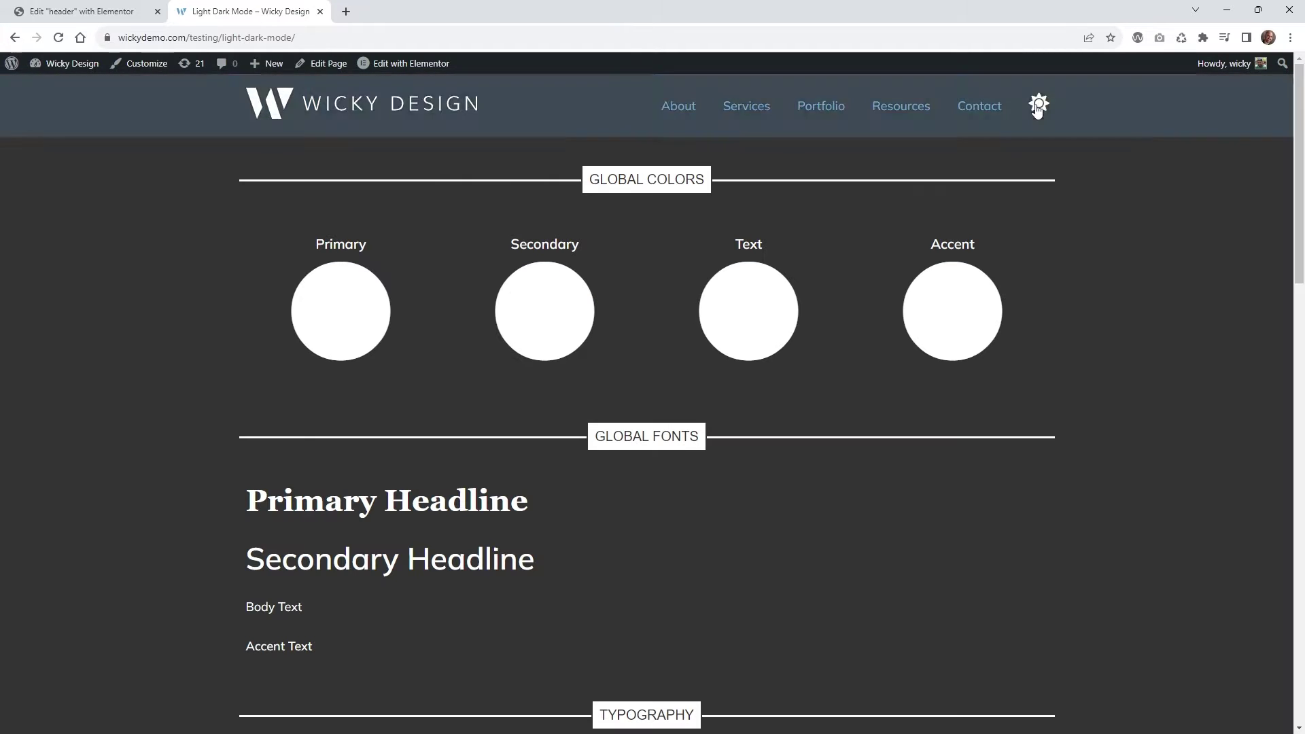
left_click(1039, 109)
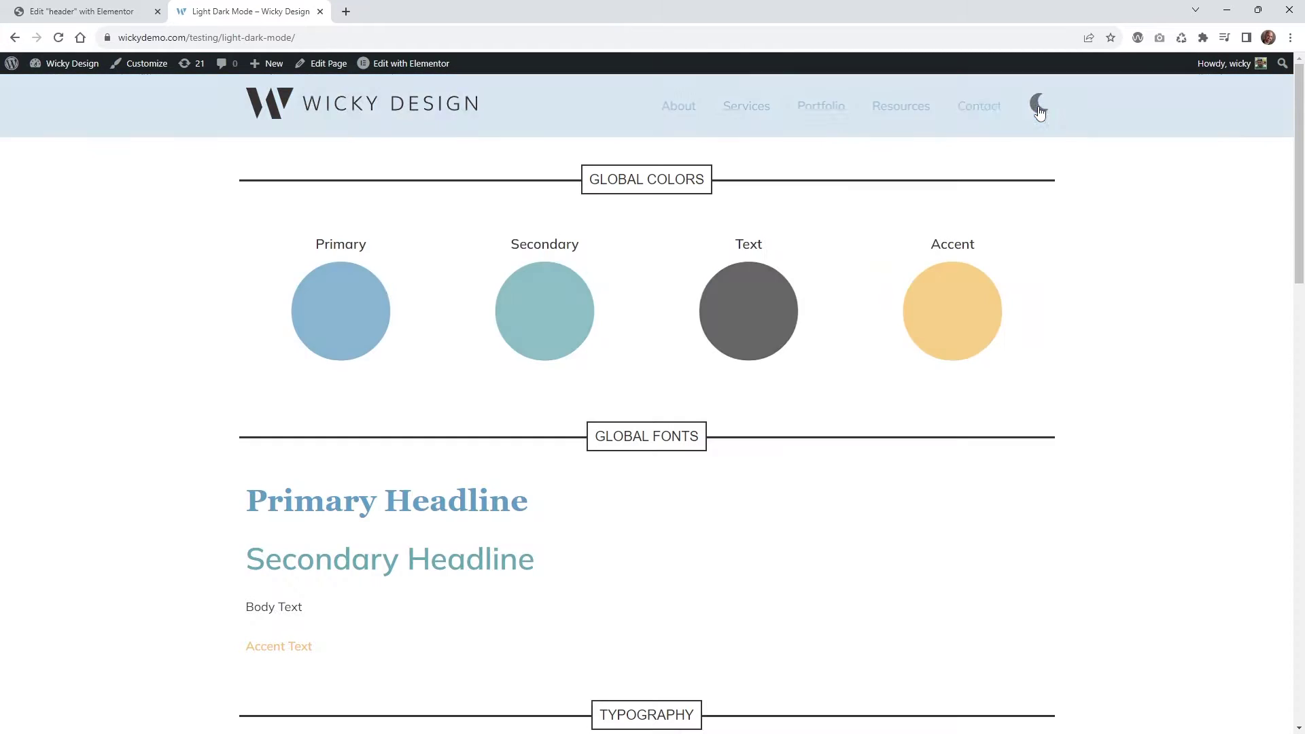
scroll(699, 234, "down", 1)
scroll(698, 234, "up", 1)
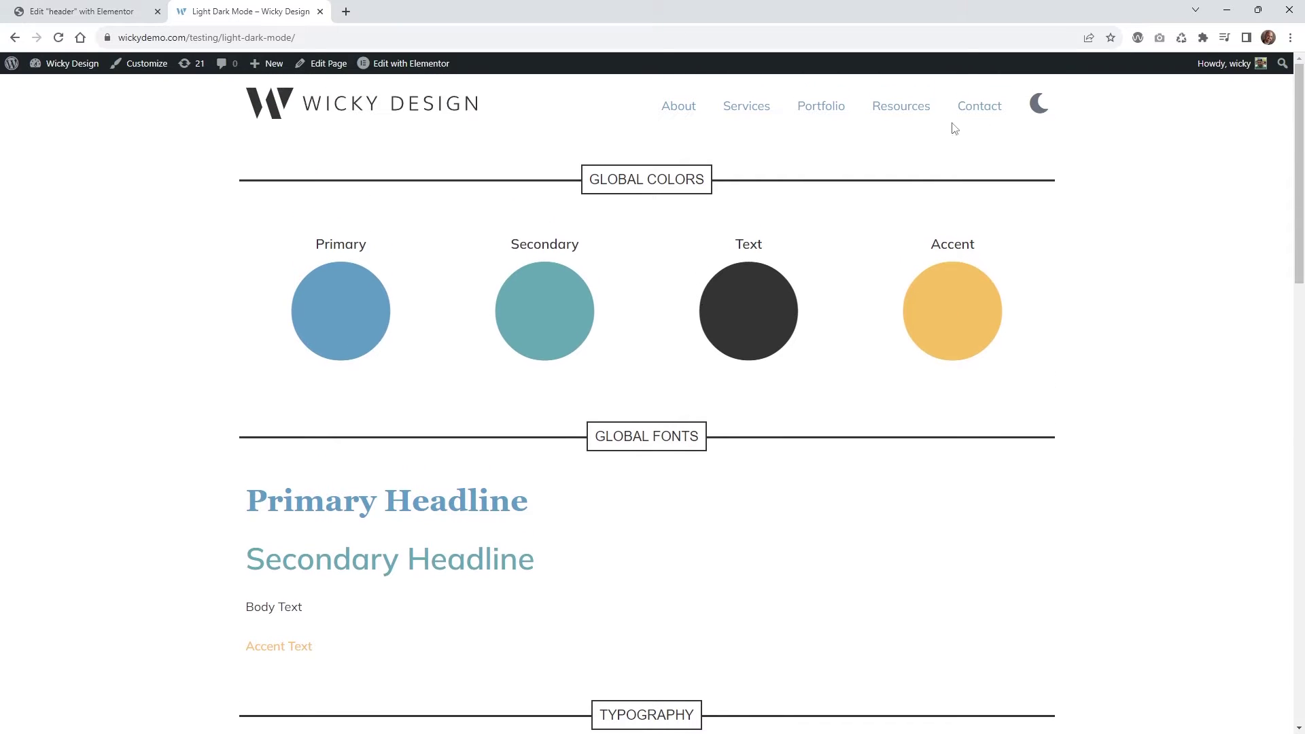
left_click(1039, 111)
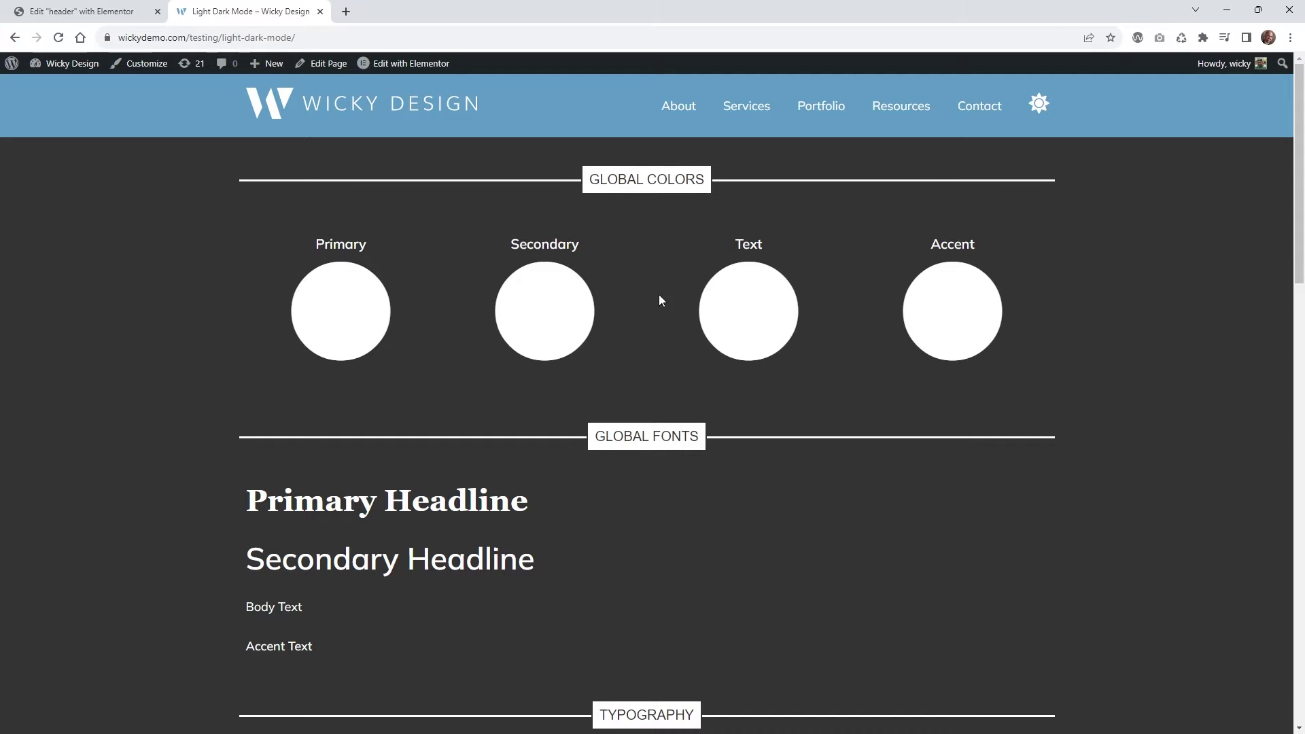
Switch the page to light mode and scroll through its swatches and headlines
scroll(379, 472, "down", 2)
scroll(379, 472, "up", 2)
left_click(1039, 106)
scroll(968, 396, "down", 1)
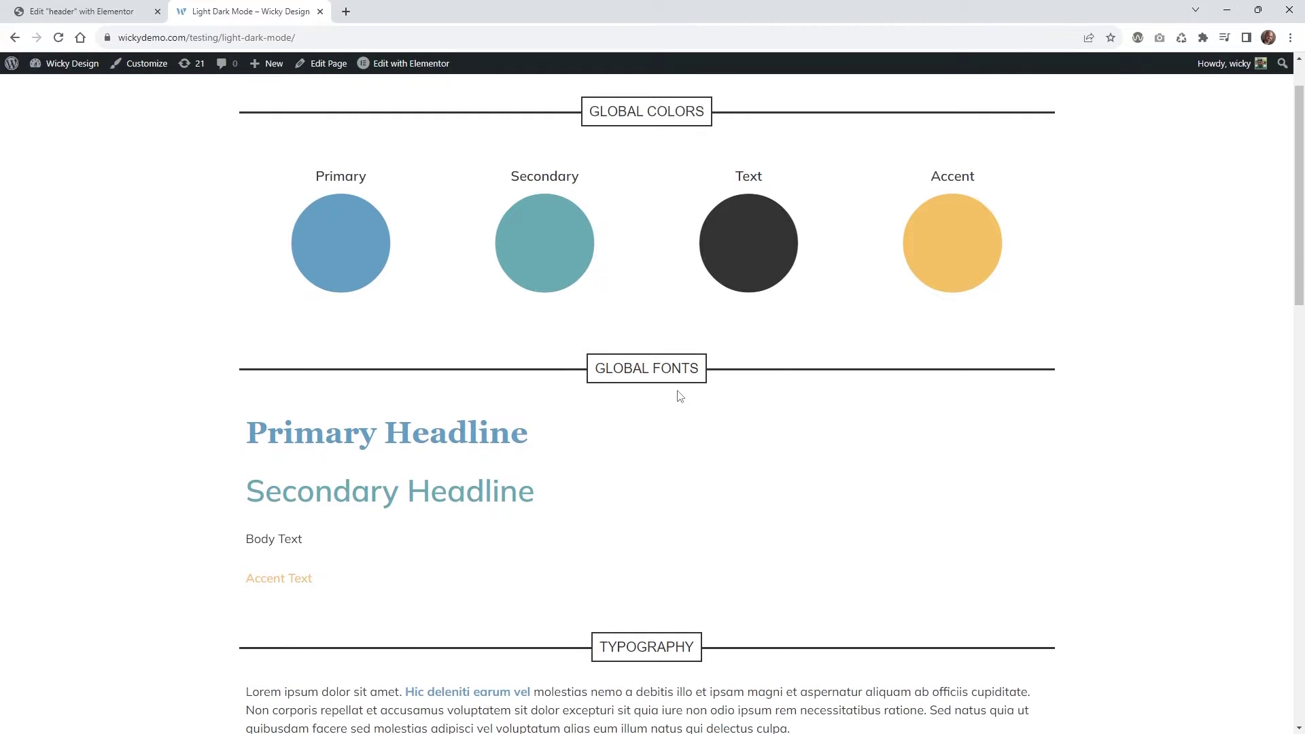
scroll(838, 449, "down", 6)
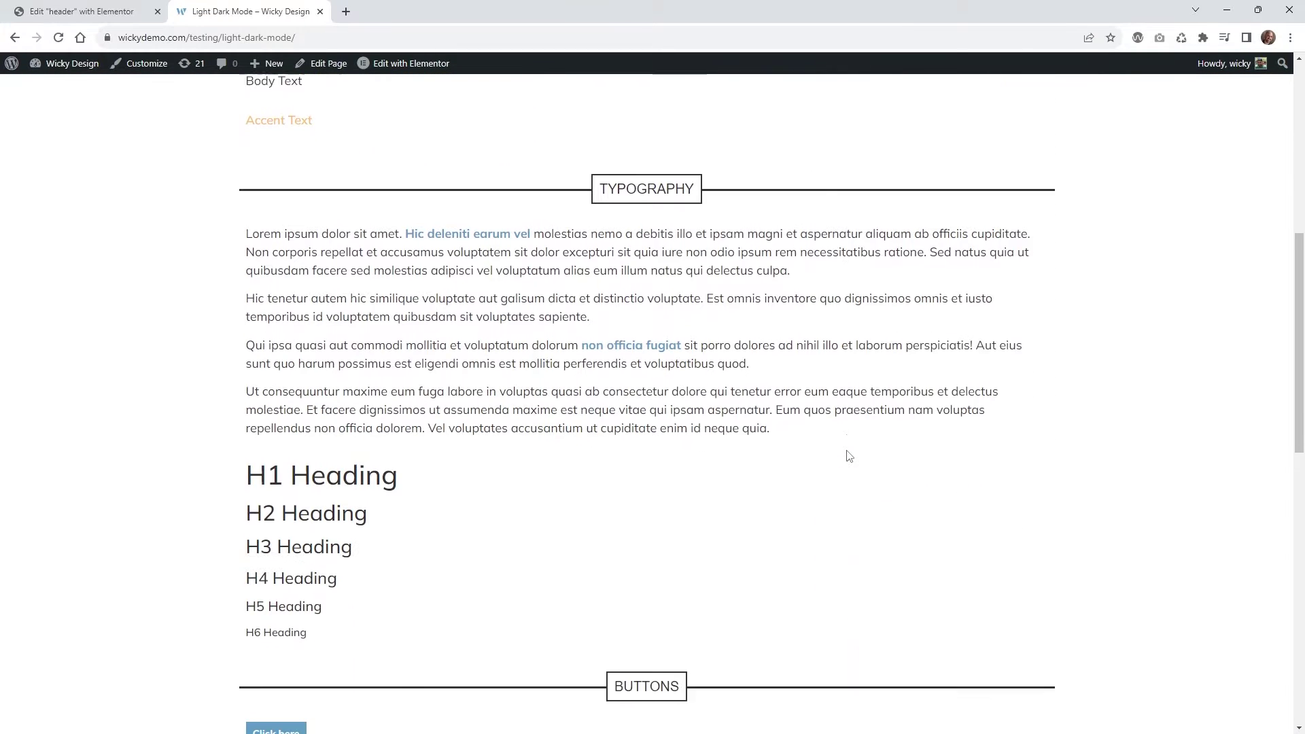
scroll(849, 456, "down", 2)
scroll(849, 456, "up", 8)
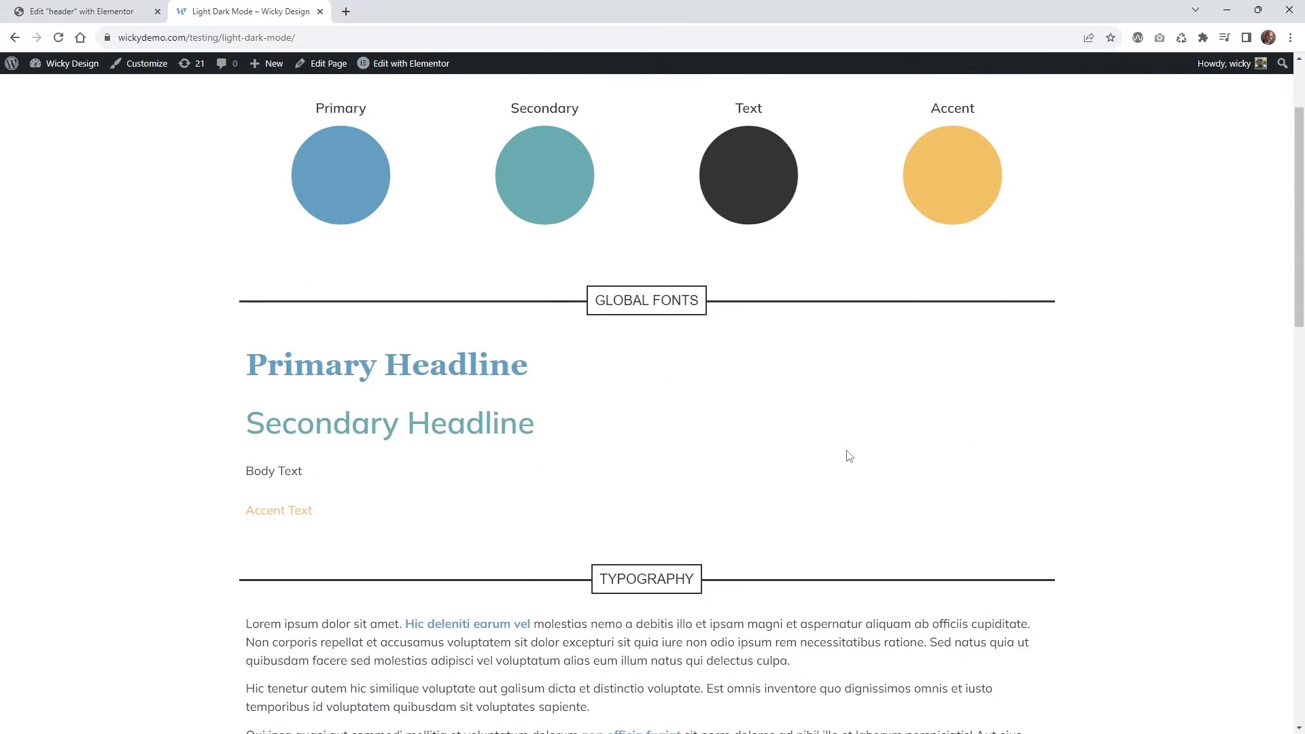
scroll(849, 456, "up", 2)
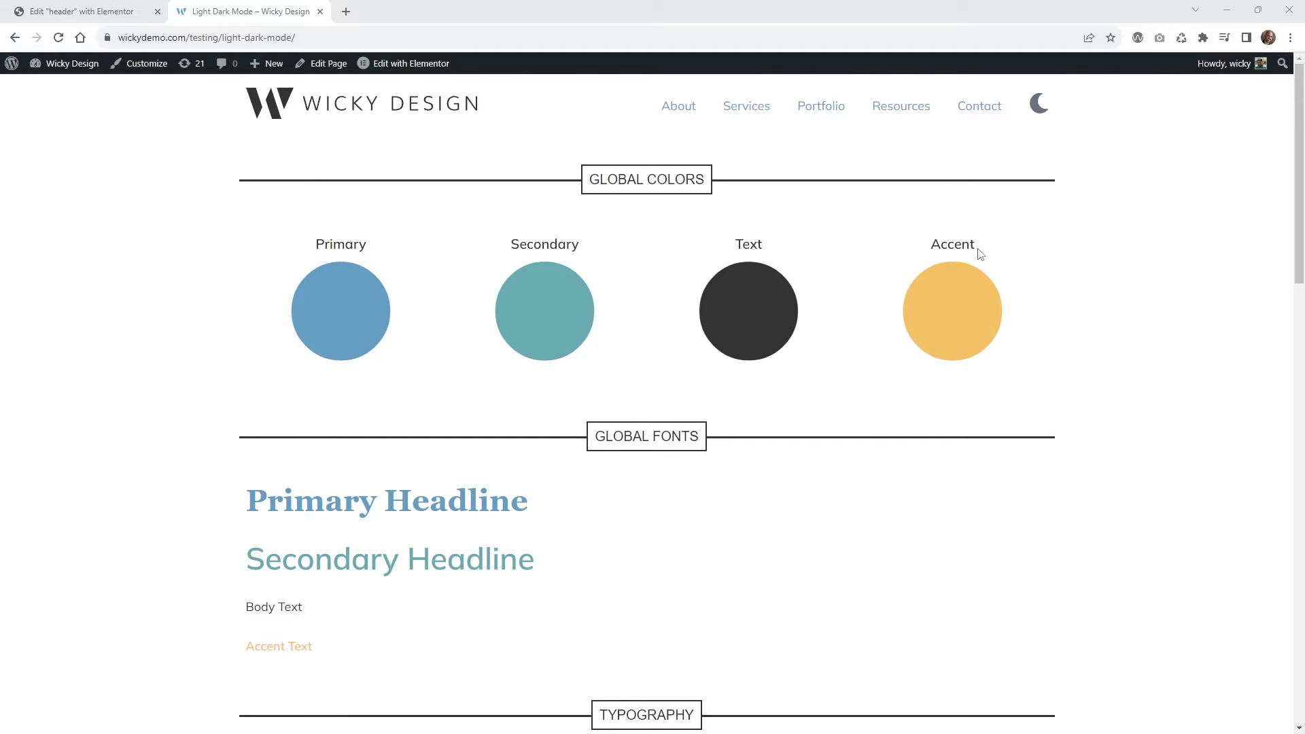
left_click(1039, 108)
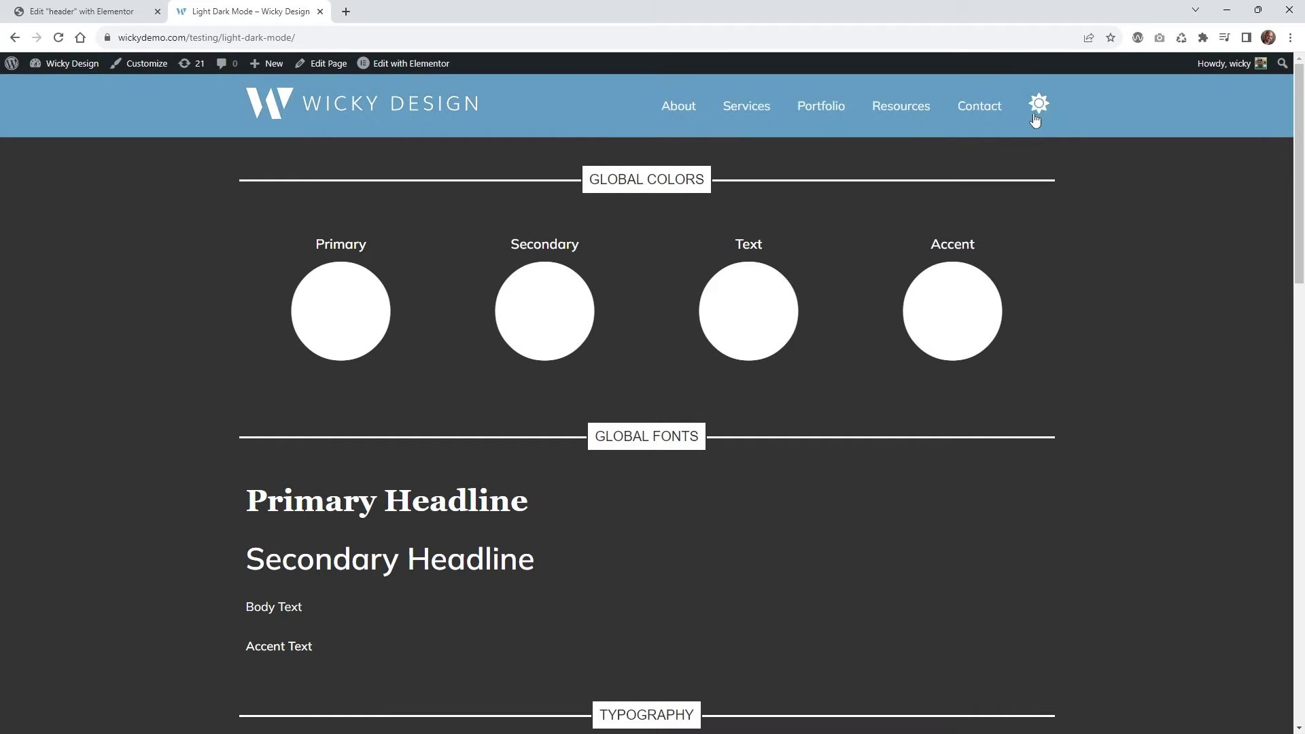
left_click(1042, 107)
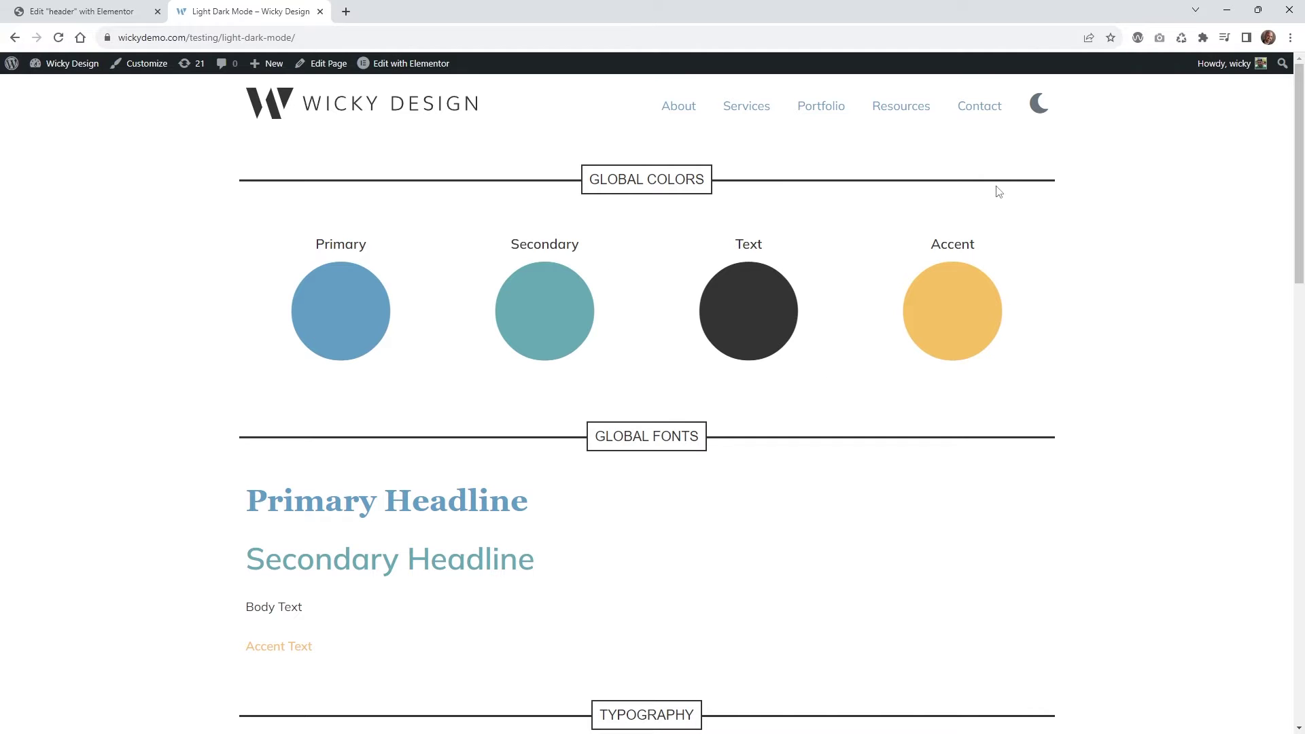
scroll(583, 263, "down", 1)
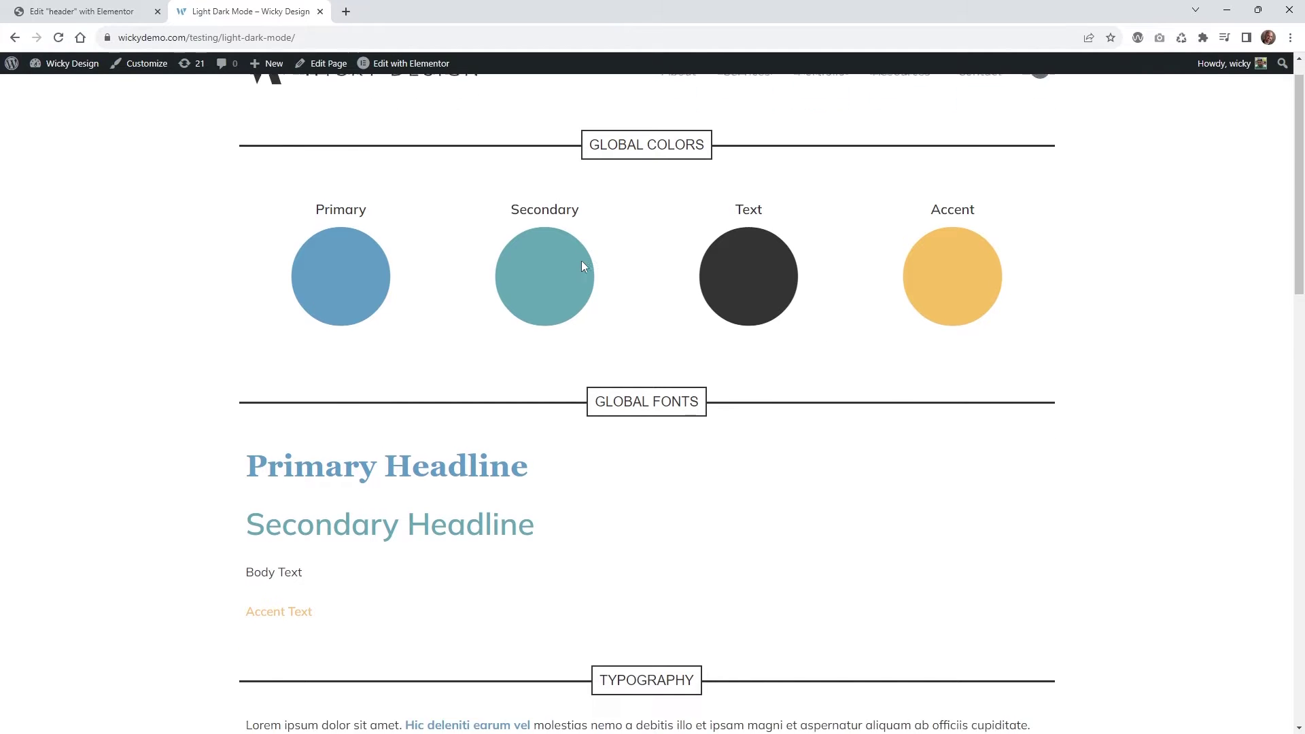
scroll(662, 225, "up", 1)
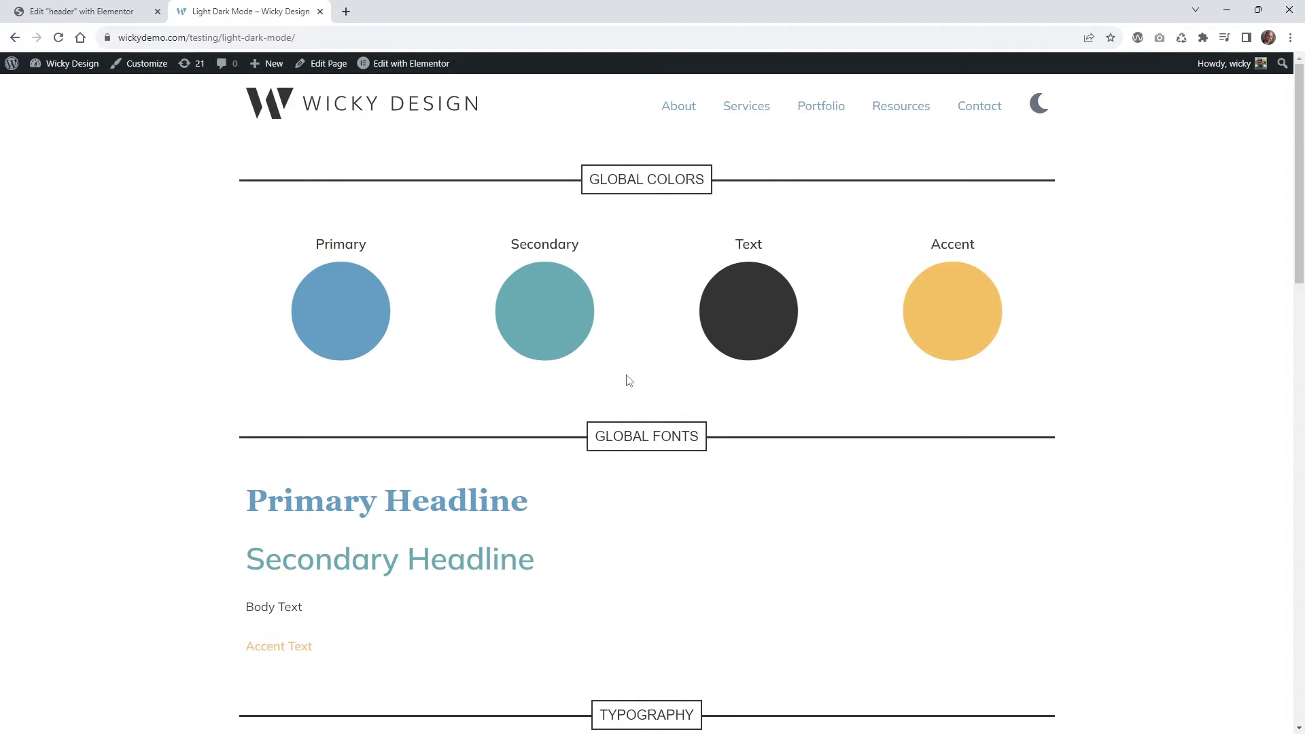
scroll(574, 282, "down", 1)
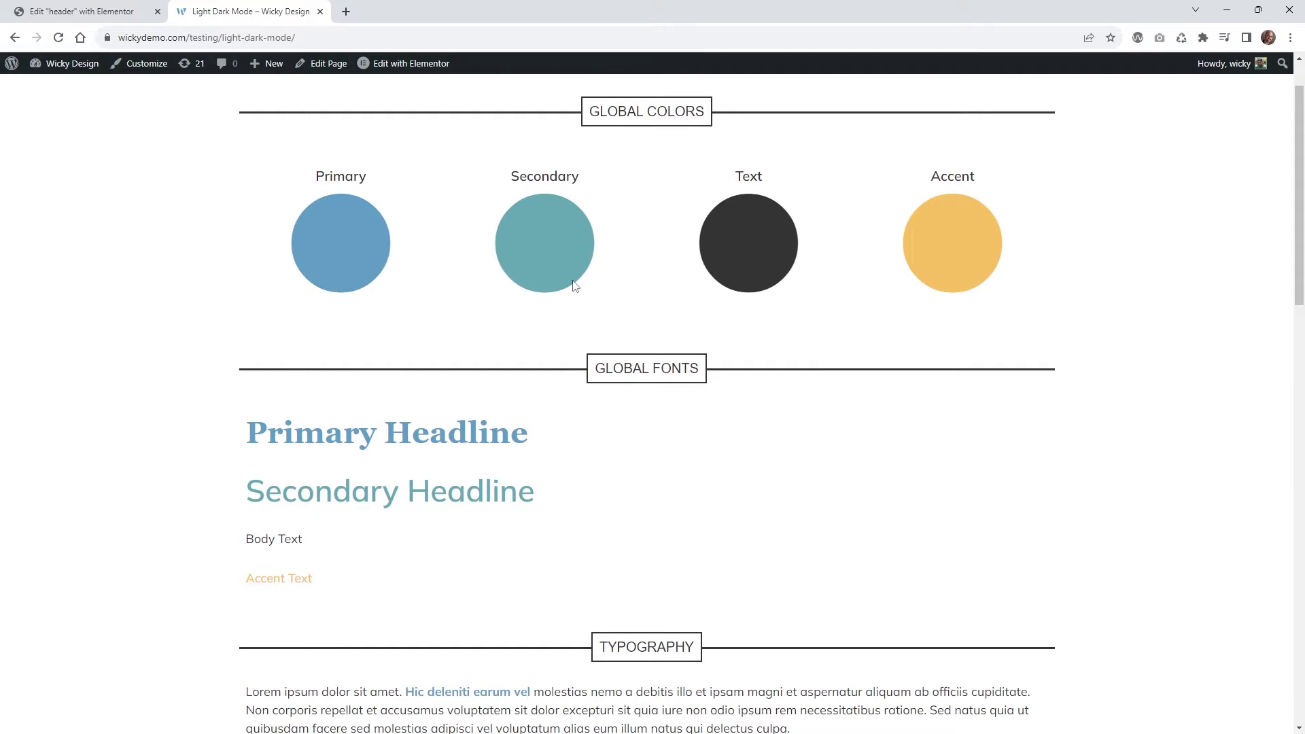
scroll(574, 287, "down", 1)
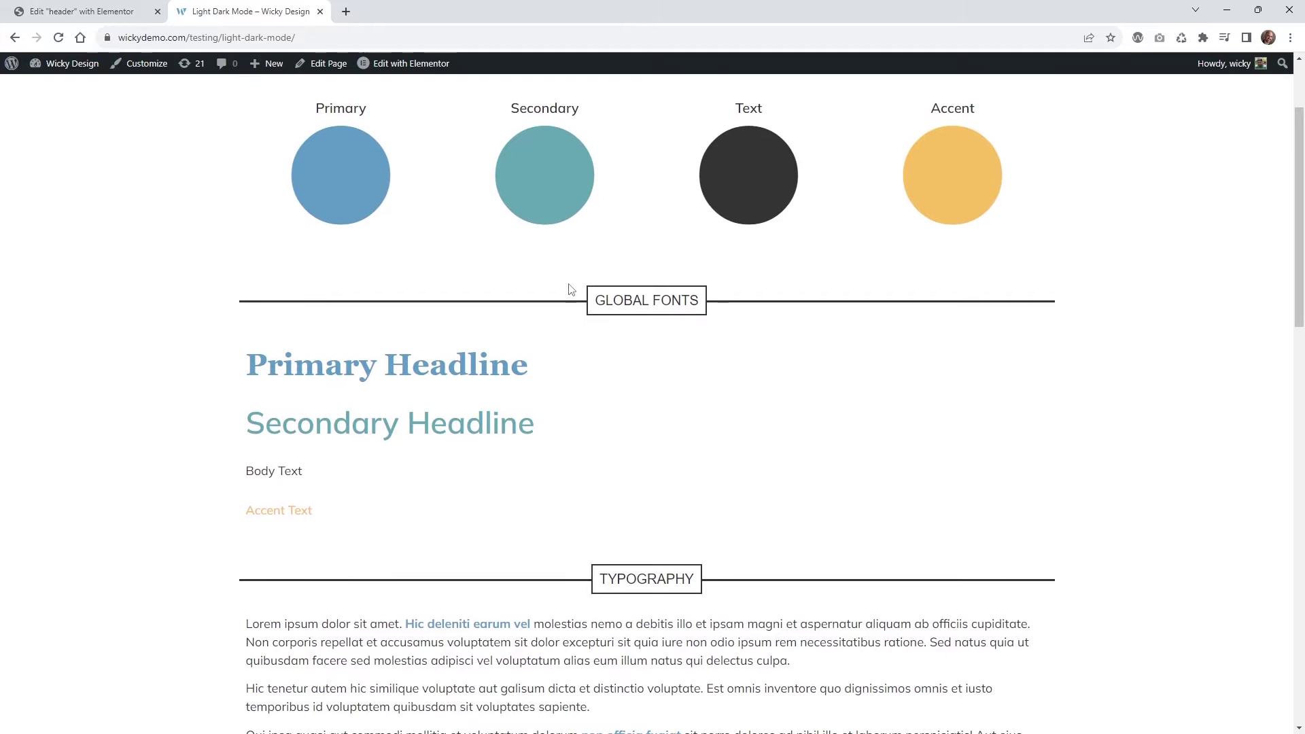
scroll(570, 291, "up", 2)
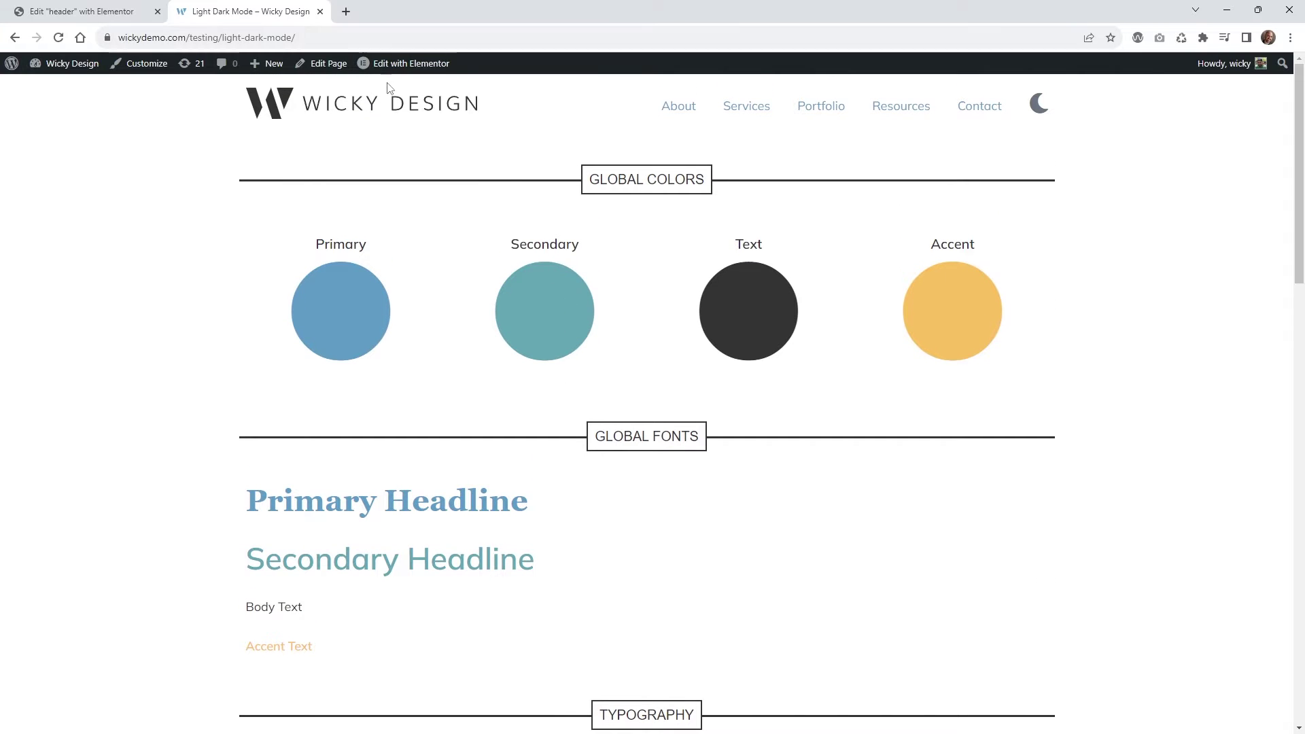
In the header template editor, expand the second Container to reveal its HTML widget
mouse_move(389, 79)
left_click(136, 10)
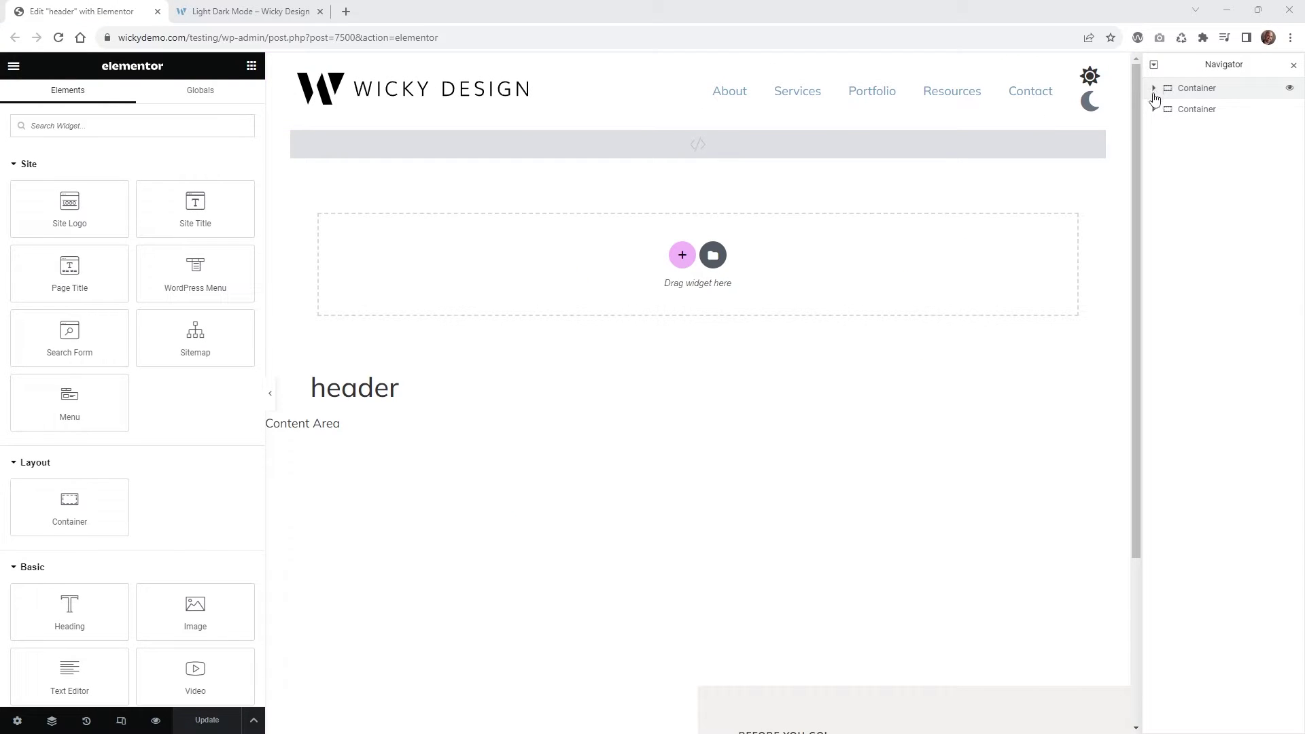
left_click(1198, 98)
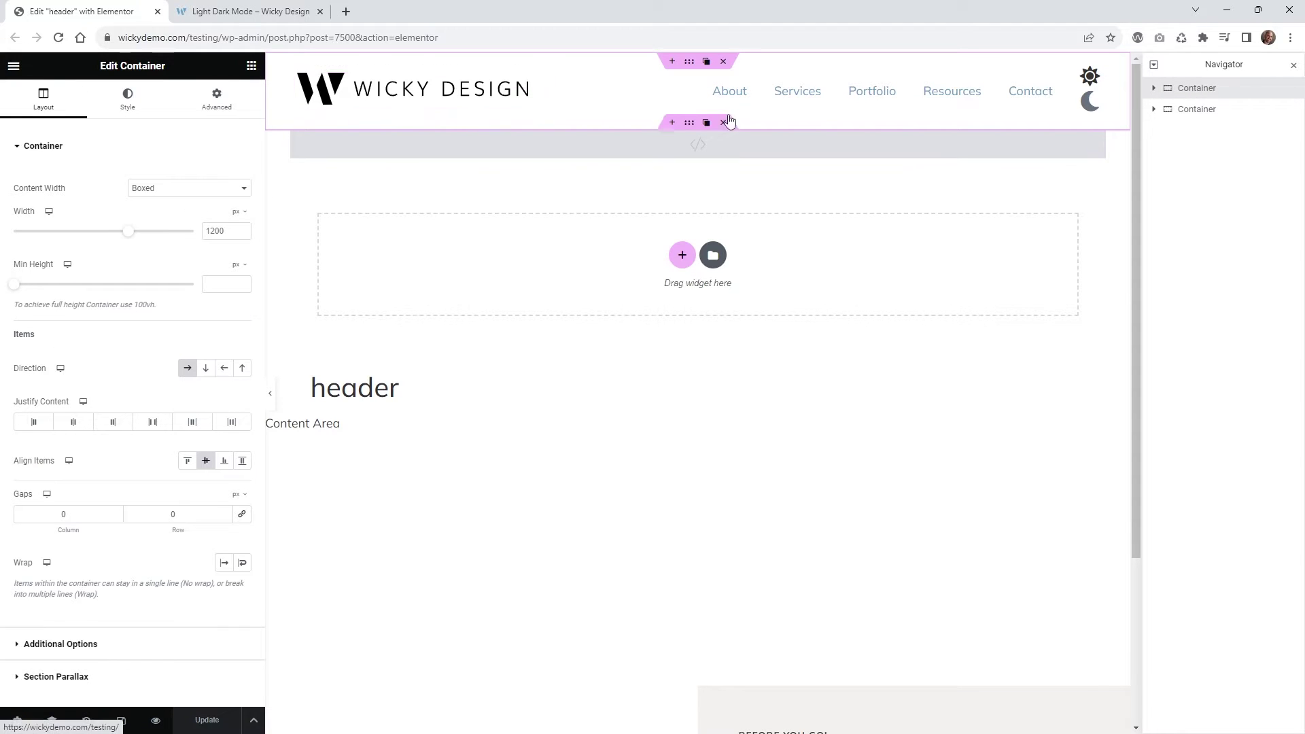
left_click(1161, 110)
left_click(1154, 110)
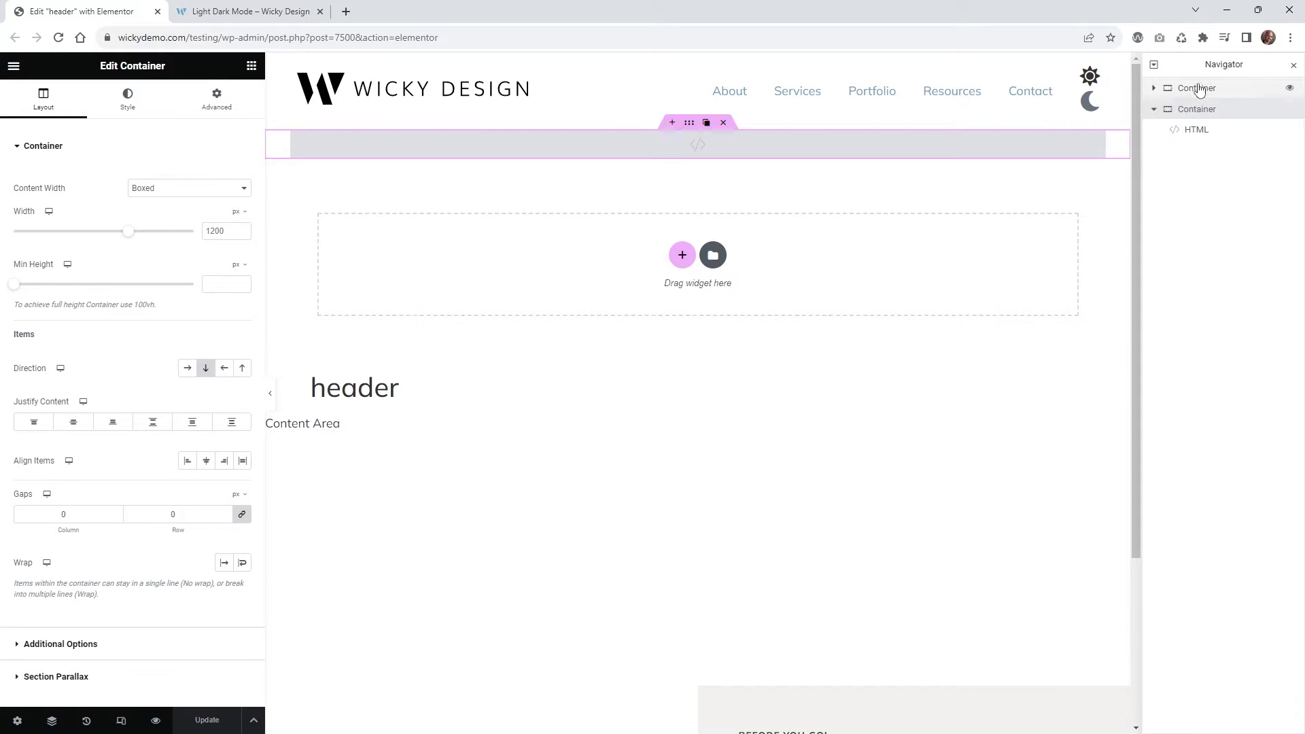
View the HTML script, then open the first Container's third child holding the two Icon widgets
left_click(1209, 133)
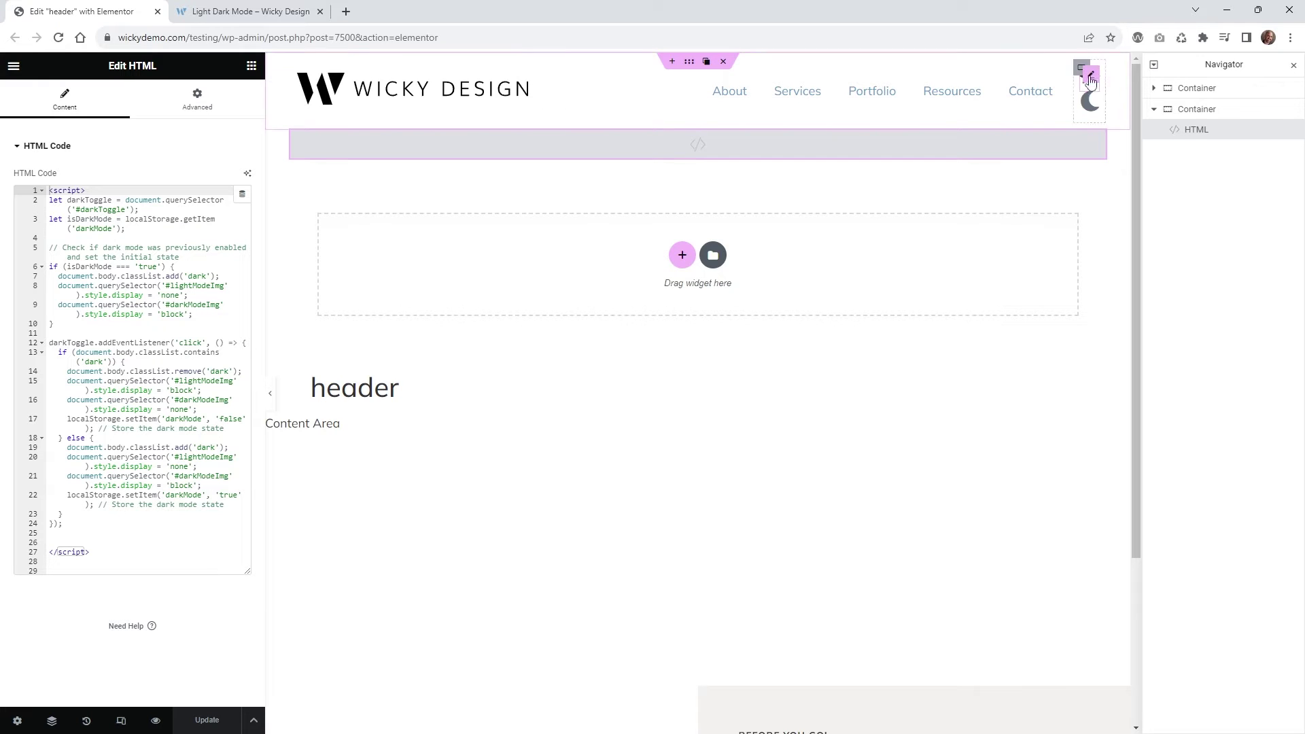
left_click(1154, 89)
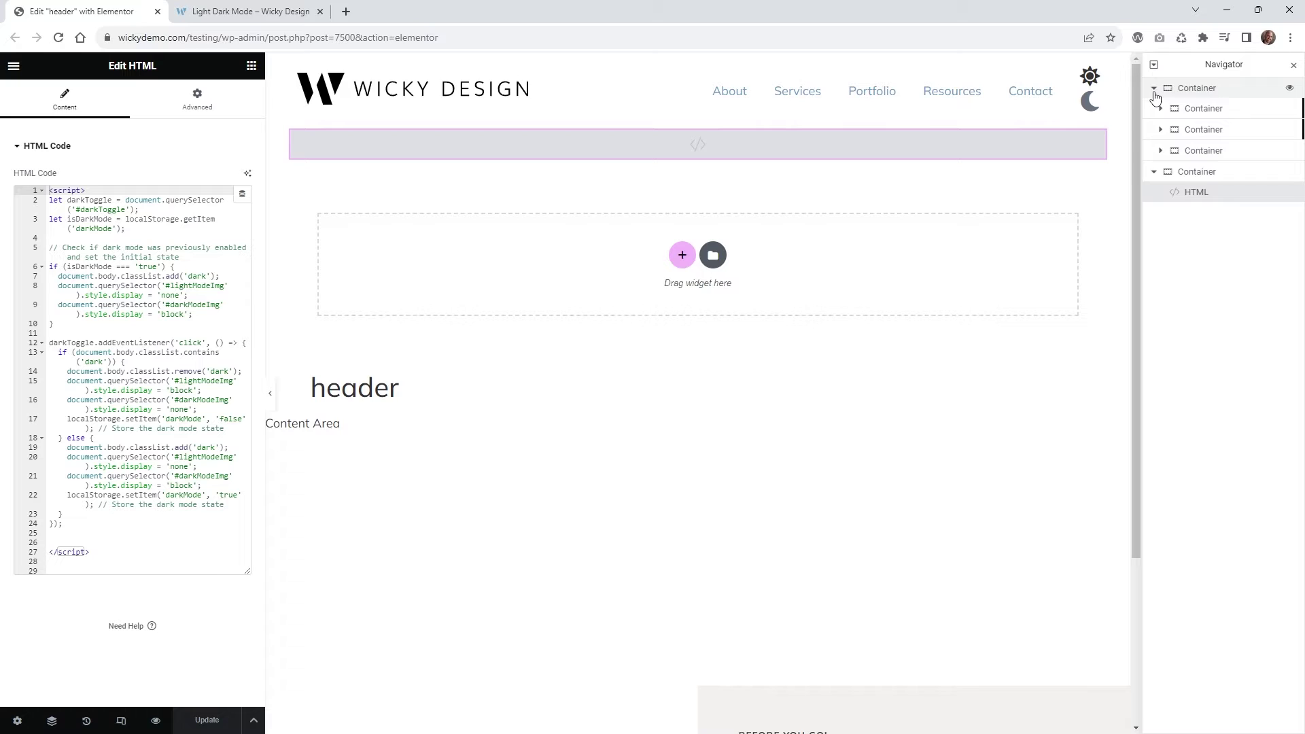
left_click(1160, 153)
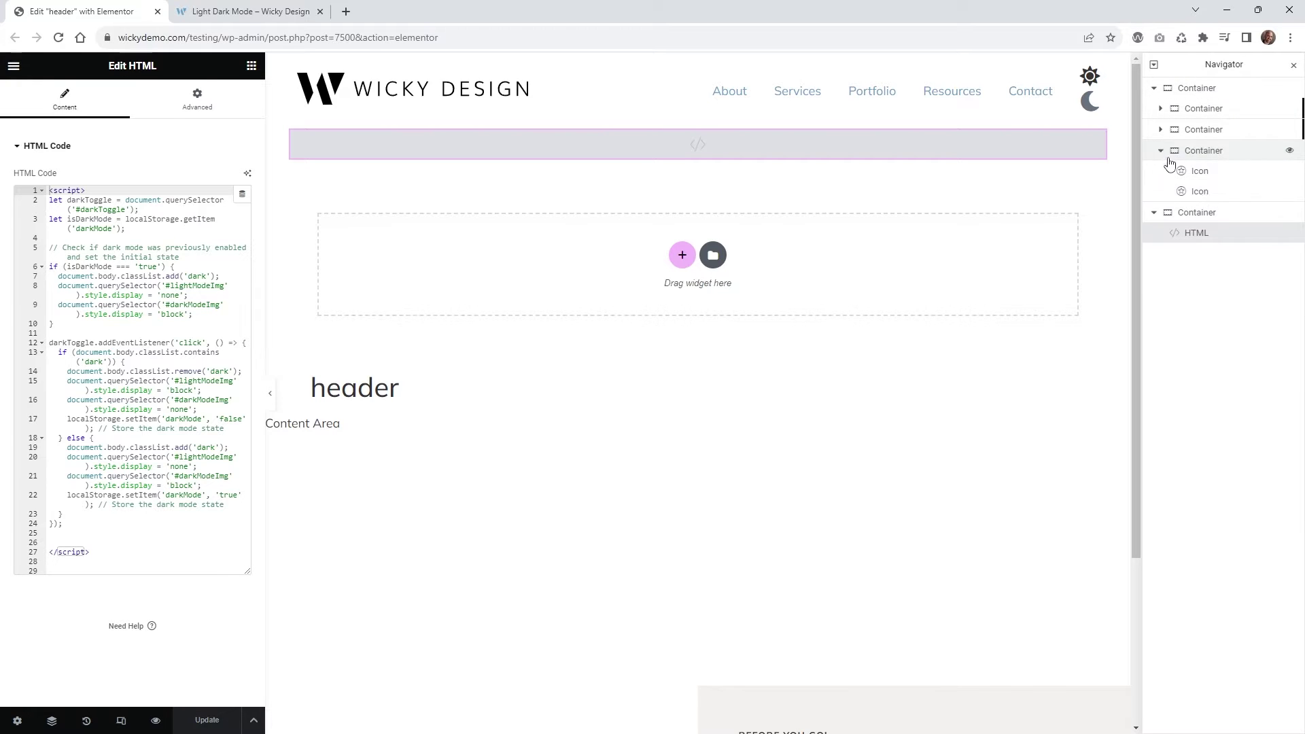
left_click(1209, 152)
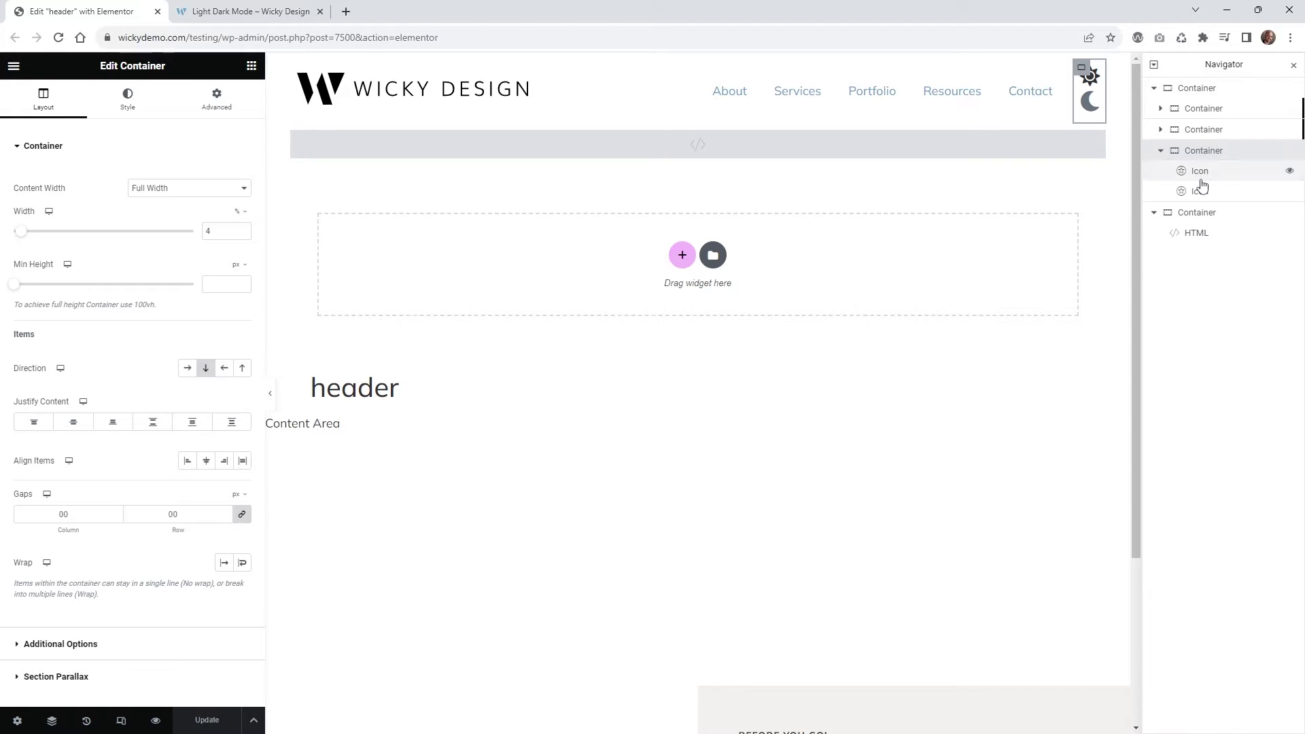
left_click(1205, 178)
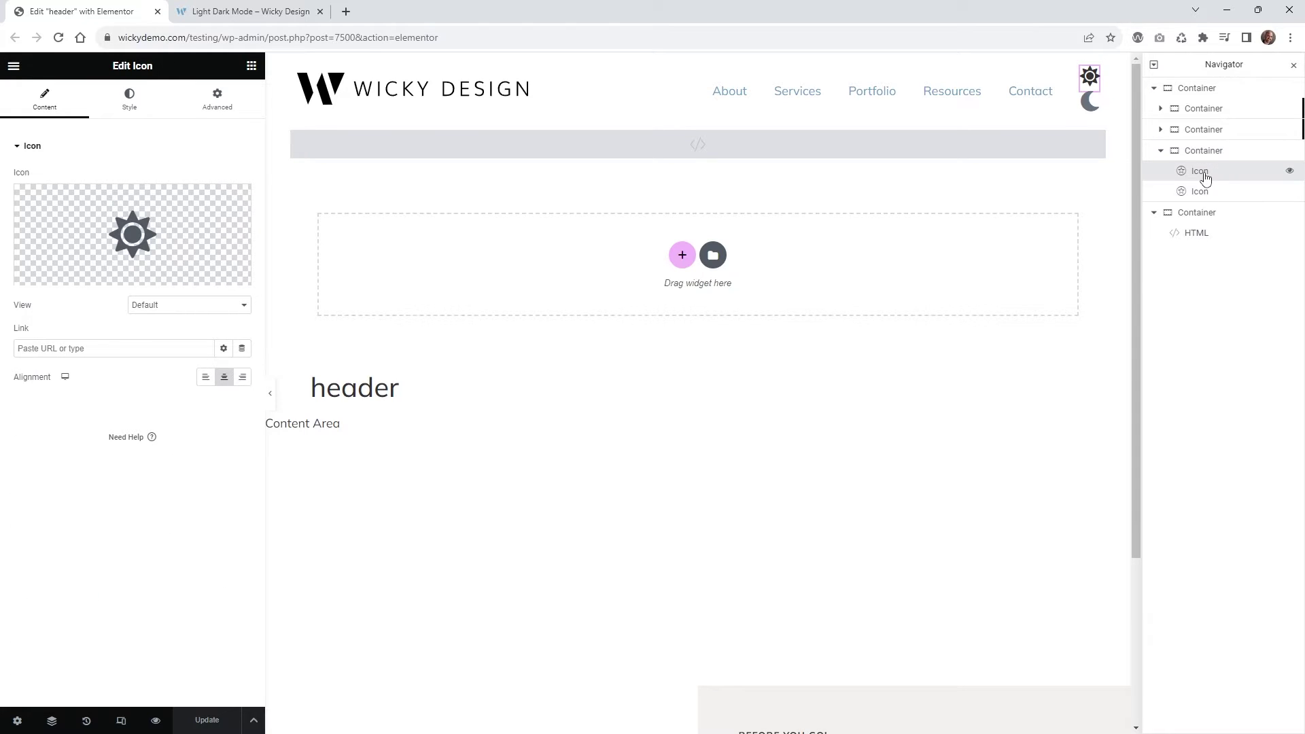
left_click(1205, 194)
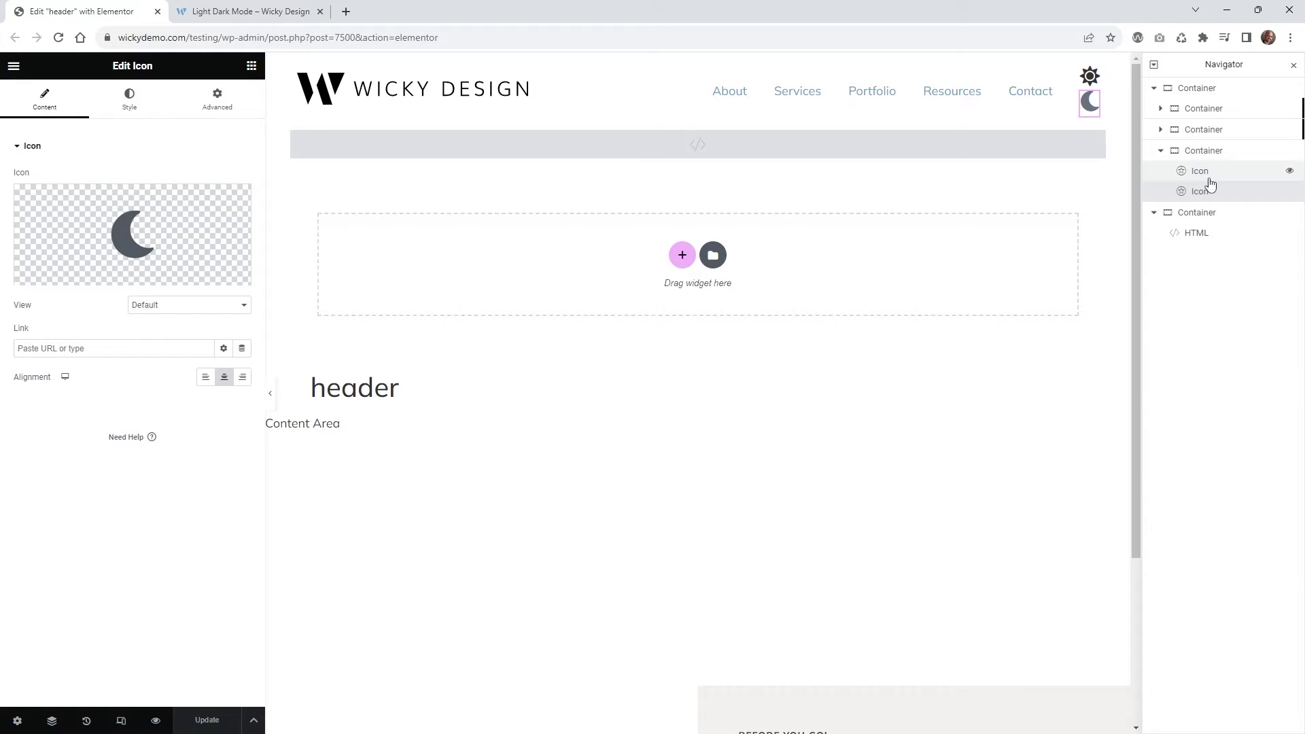
left_click(1210, 179)
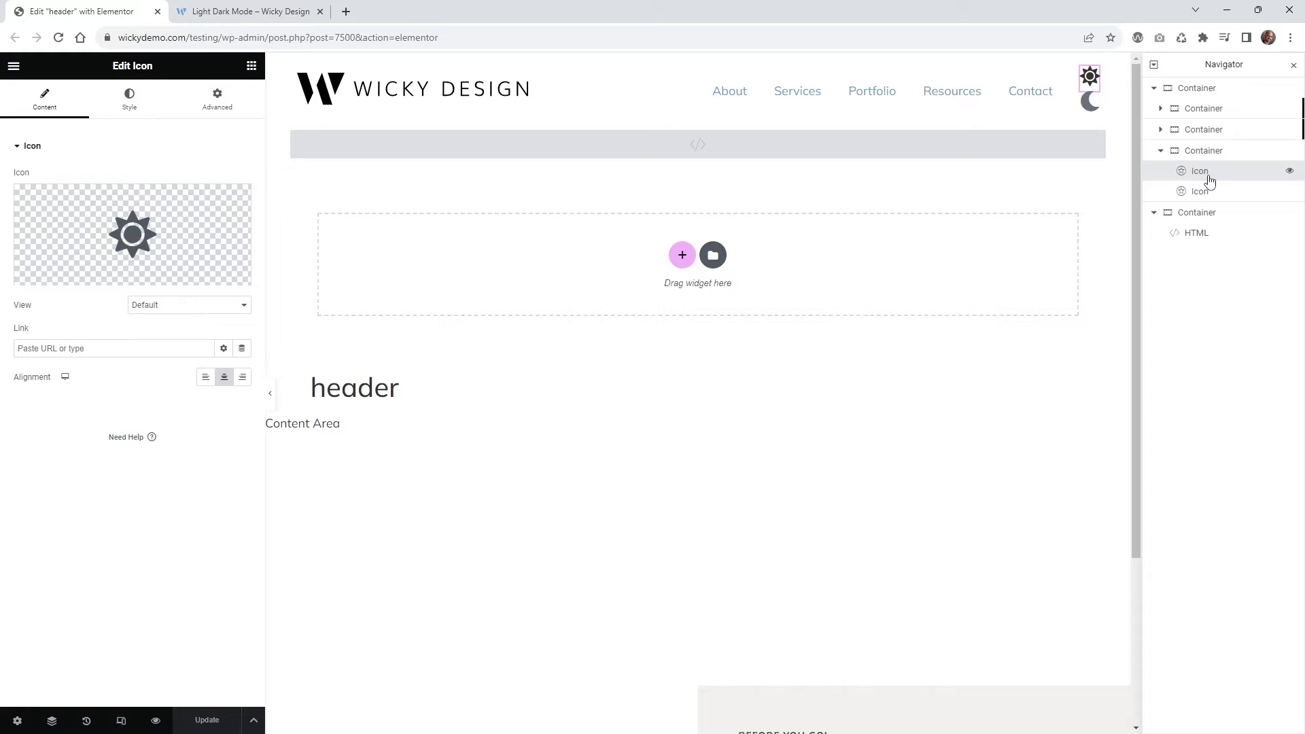
mouse_move(163, 241)
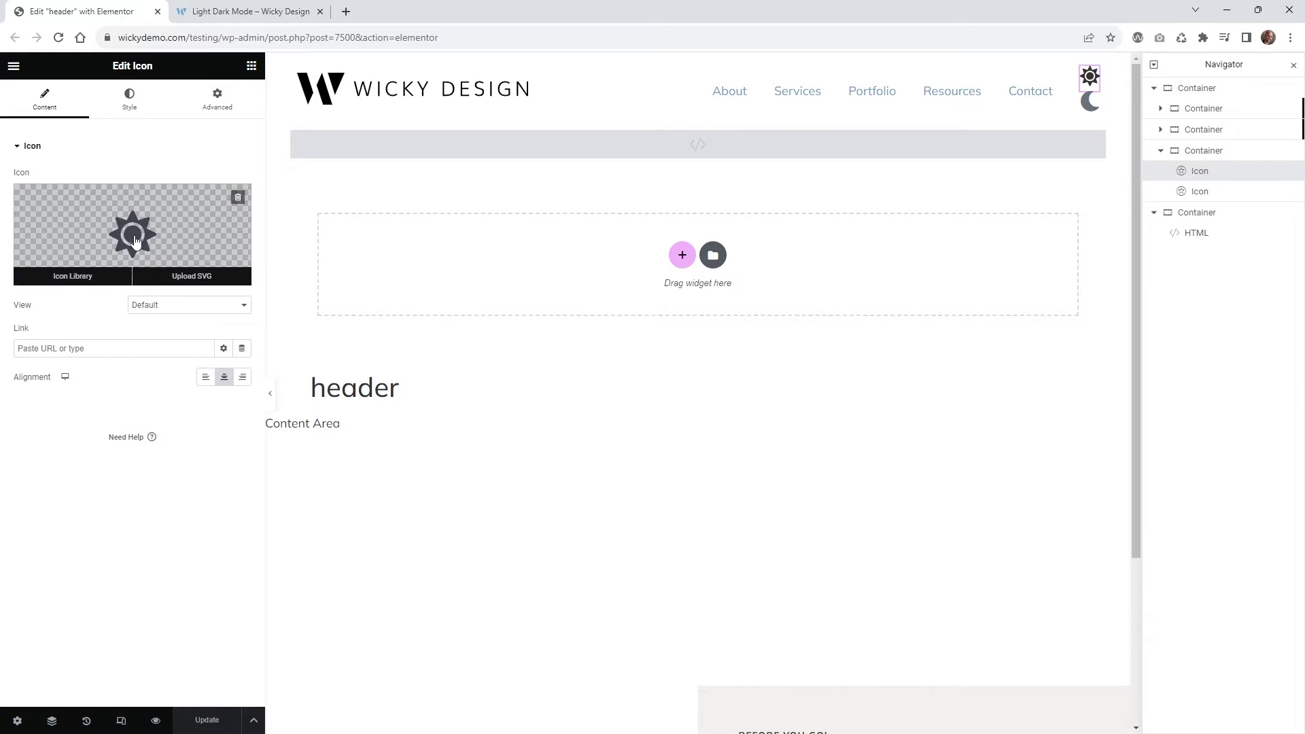
left_click(1208, 192)
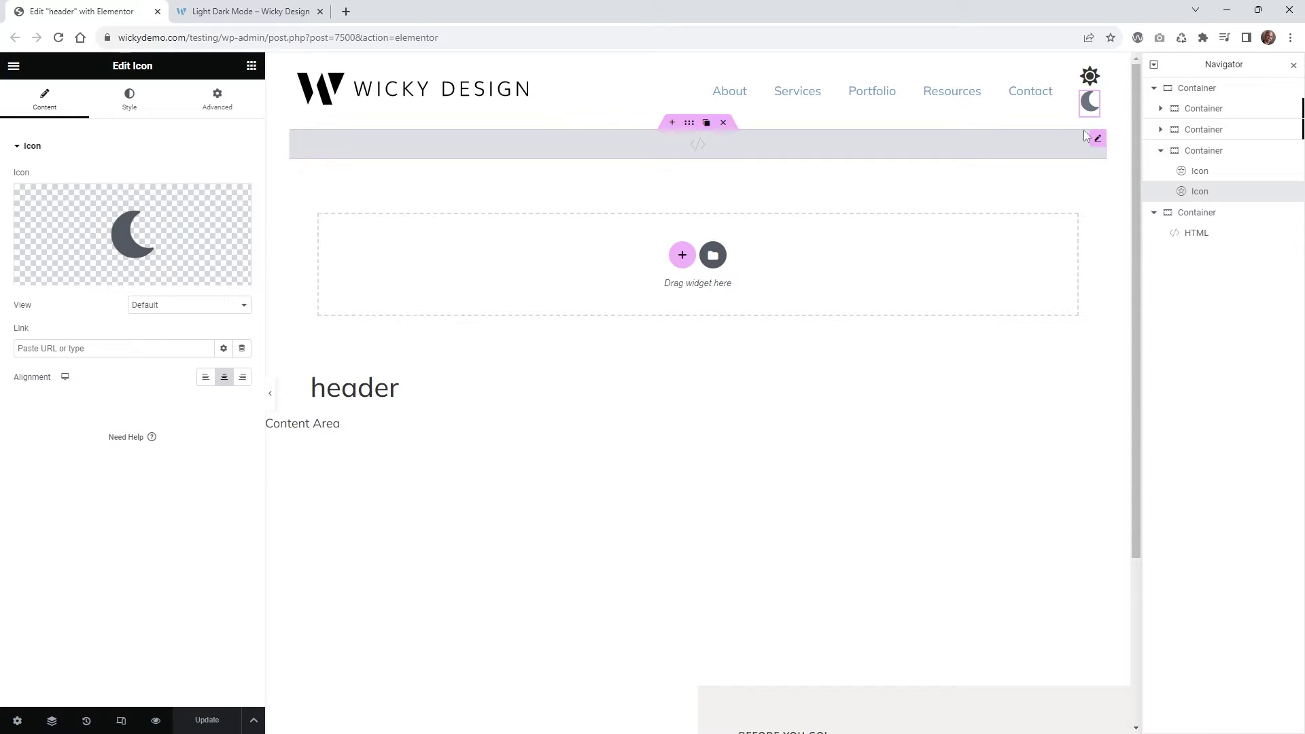
left_click(1216, 158)
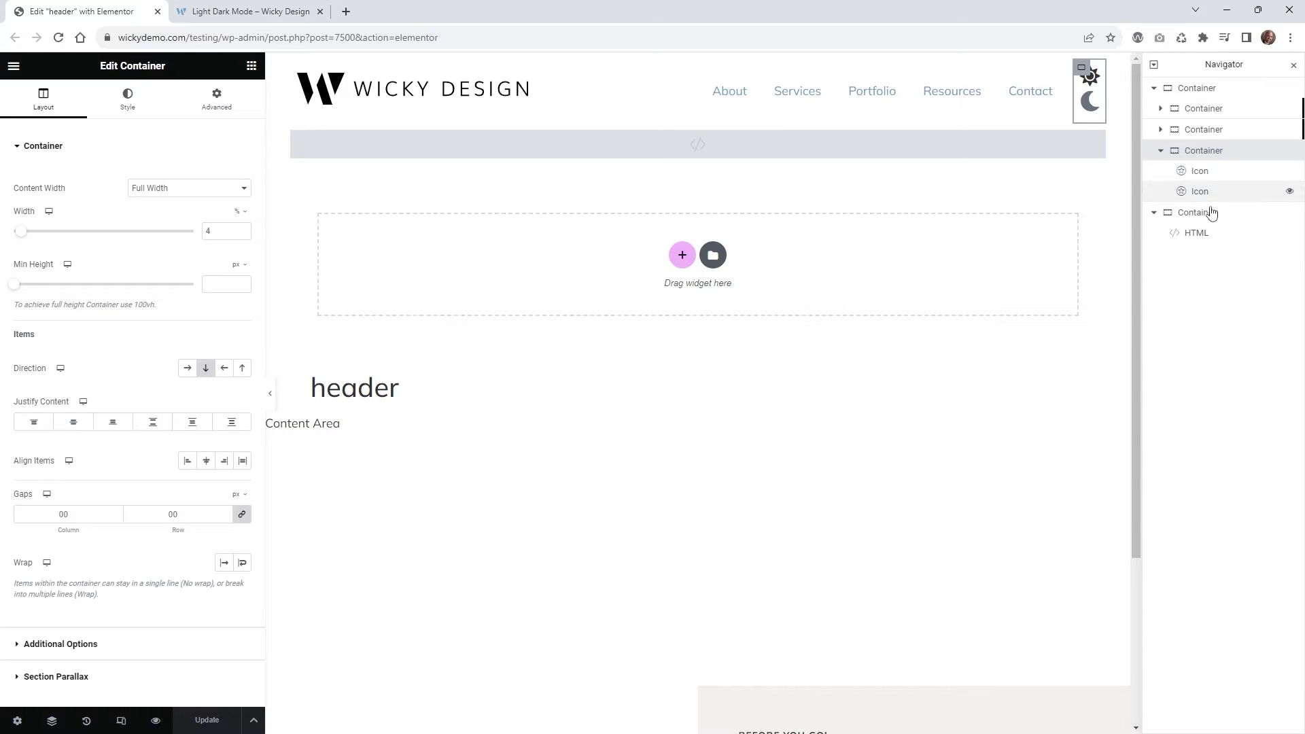
Check the toggle container's Advanced CSS ID, darkToggle
left_click(226, 106)
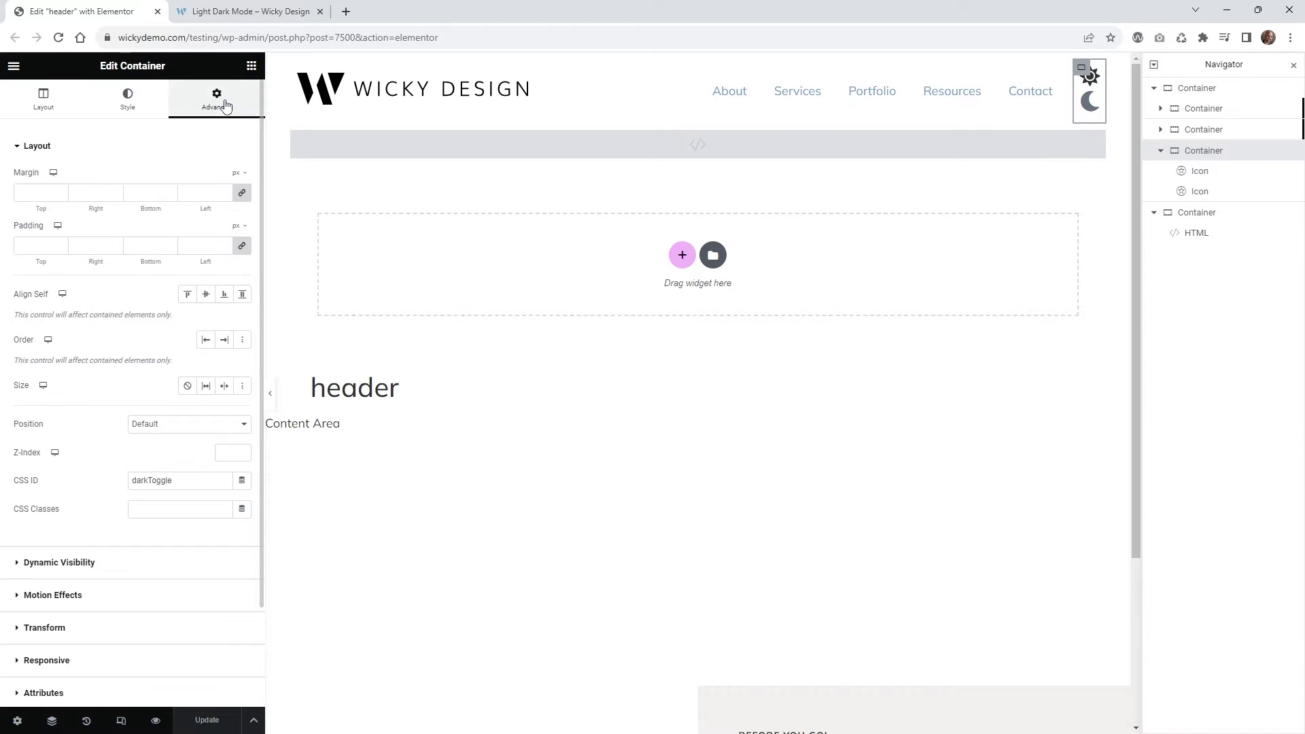
left_click(167, 486)
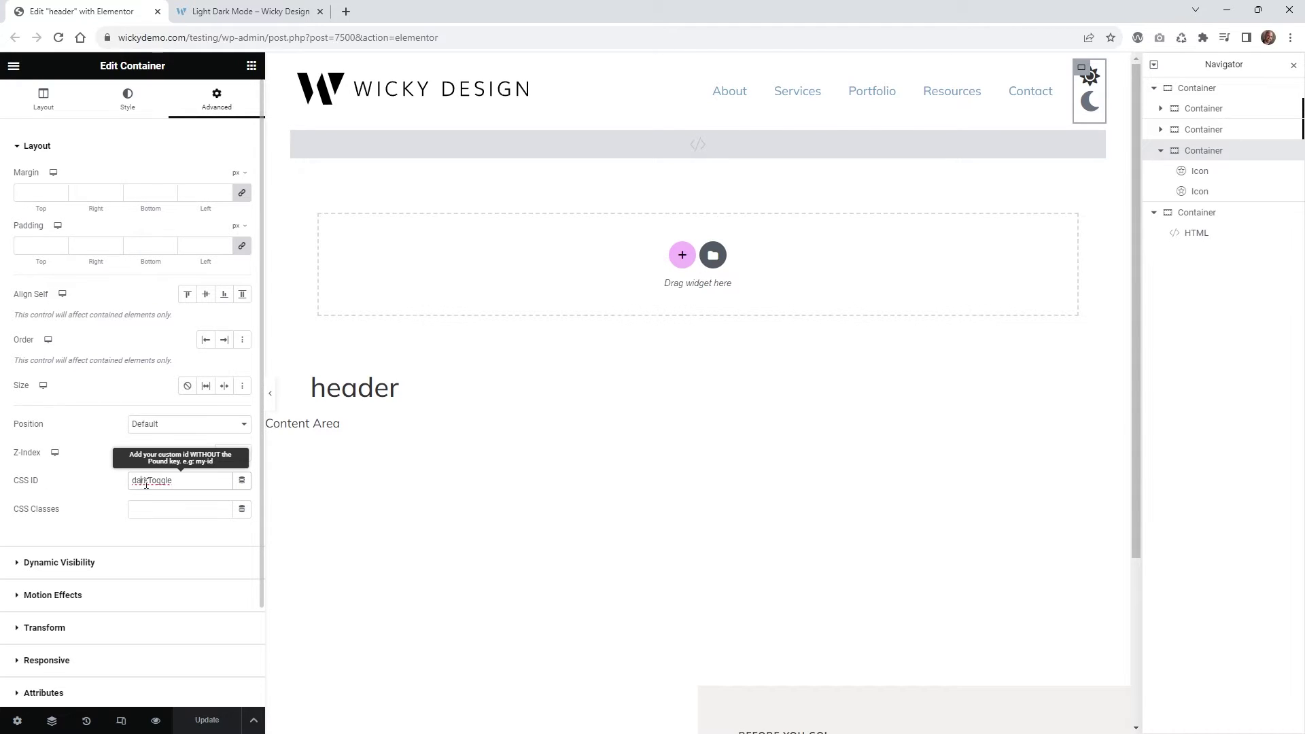
left_click_drag(178, 482, 130, 481)
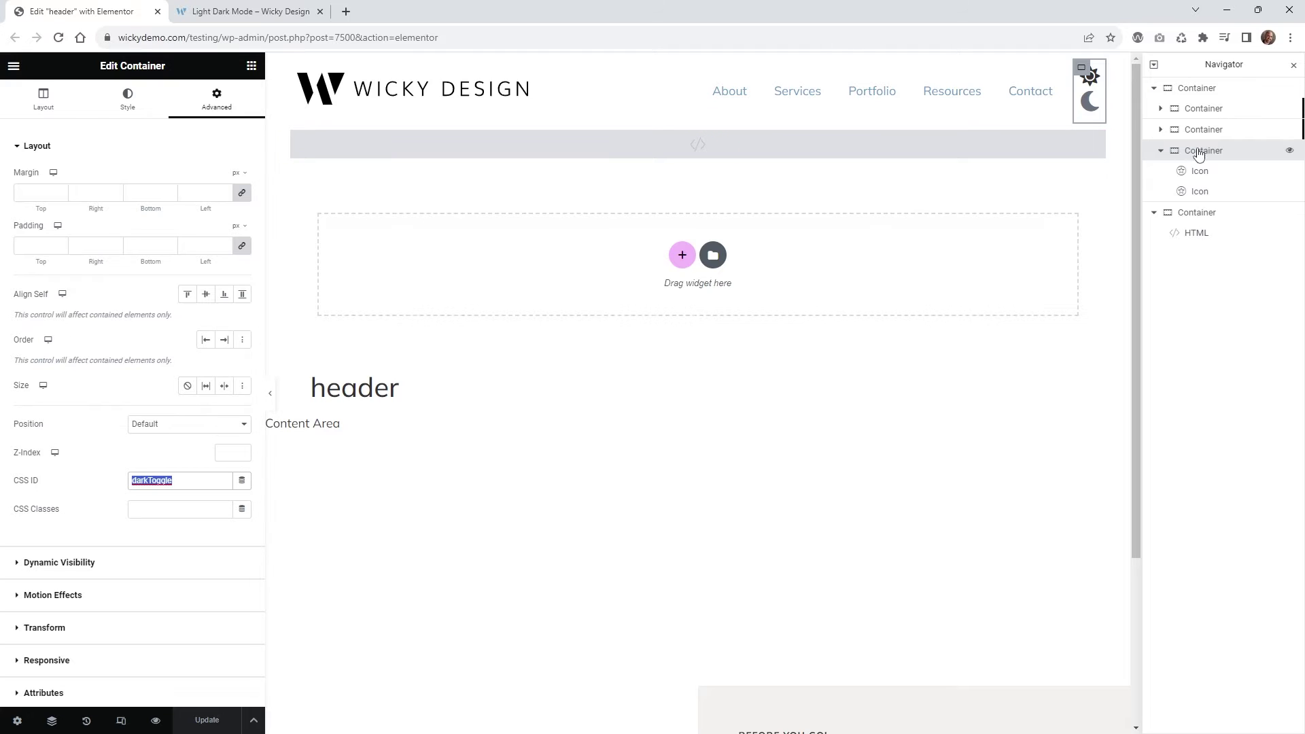
Select the sun Icon and check its Advanced CSS ID, darkModeImg
left_click(1216, 173)
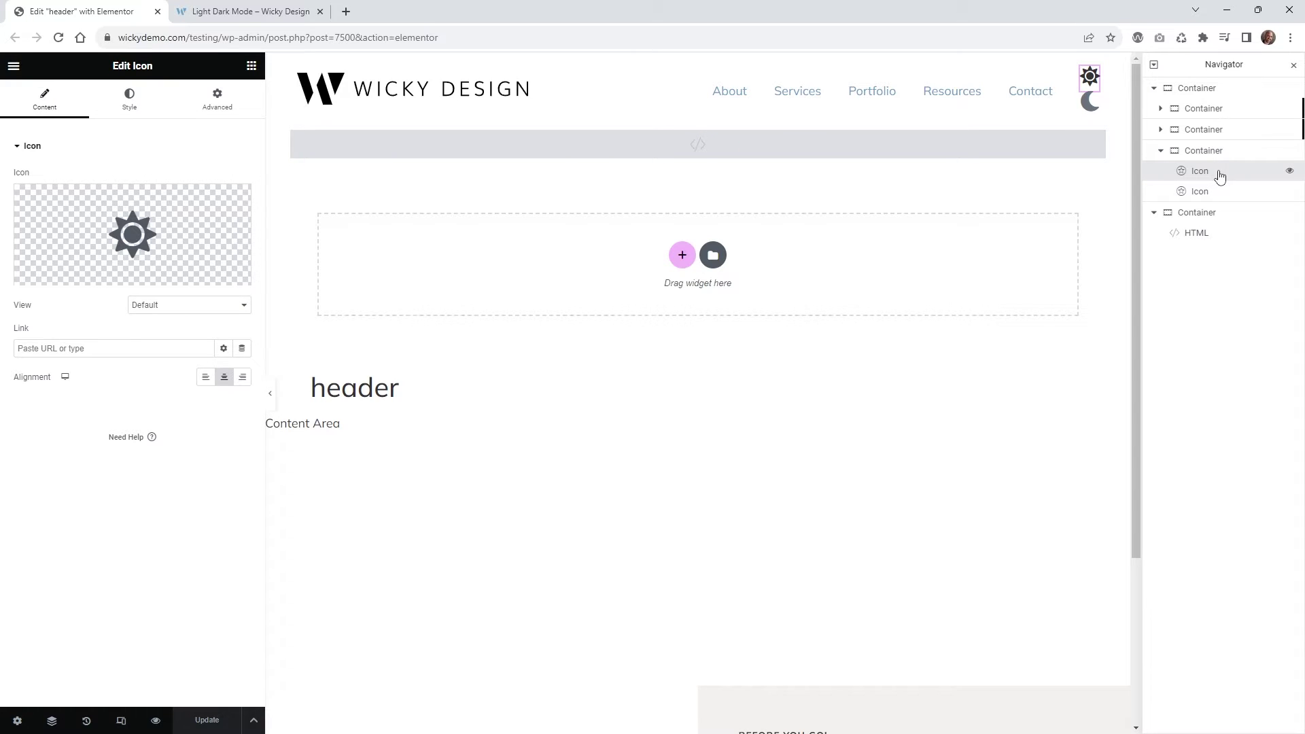
left_click(197, 114)
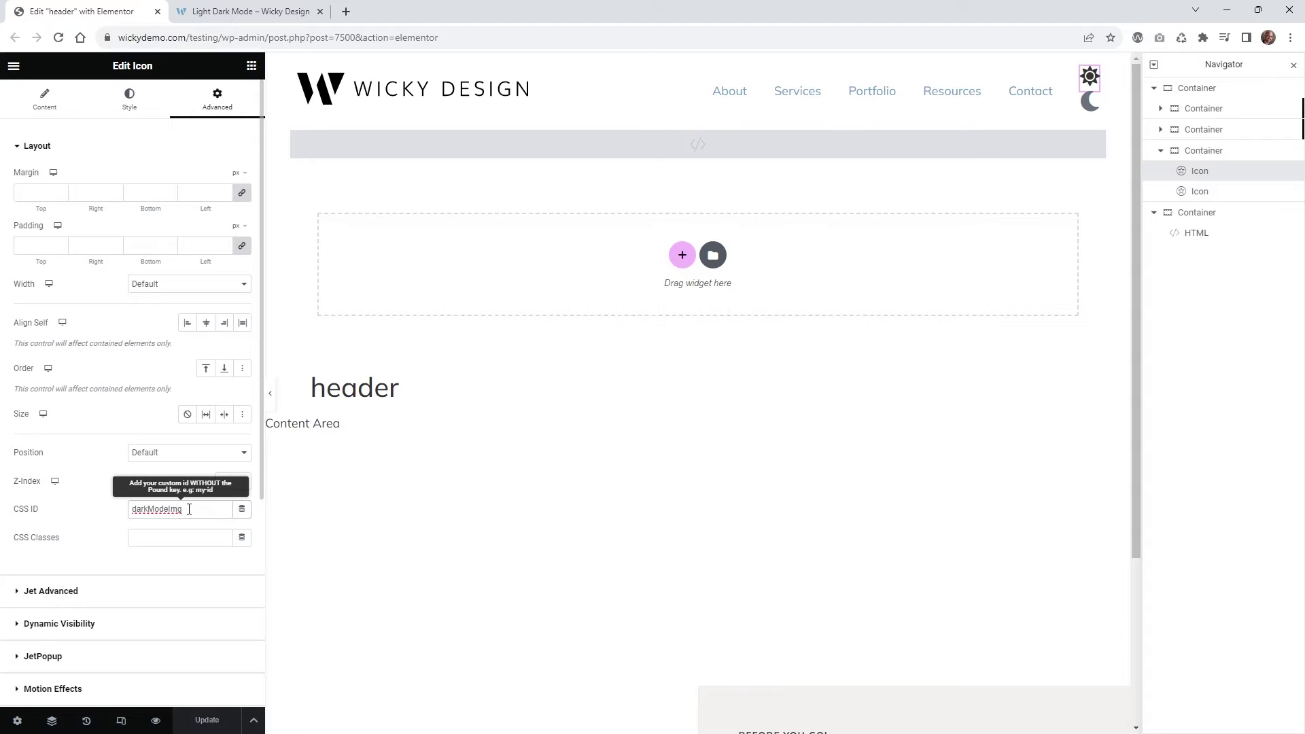
left_click_drag(189, 509, 112, 508)
Select the moon Icon and highlight its Advanced CSS ID, lightModeImg
left_click(1202, 193)
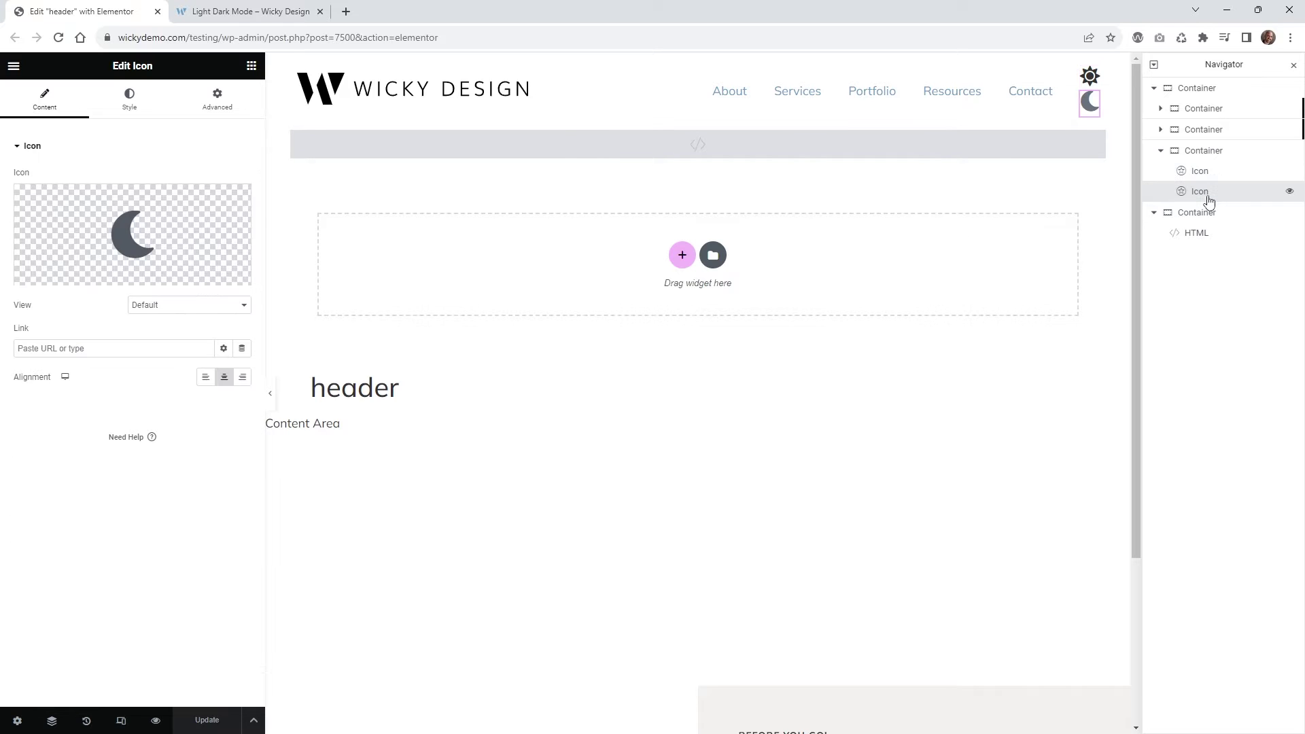
mouse_move(147, 221)
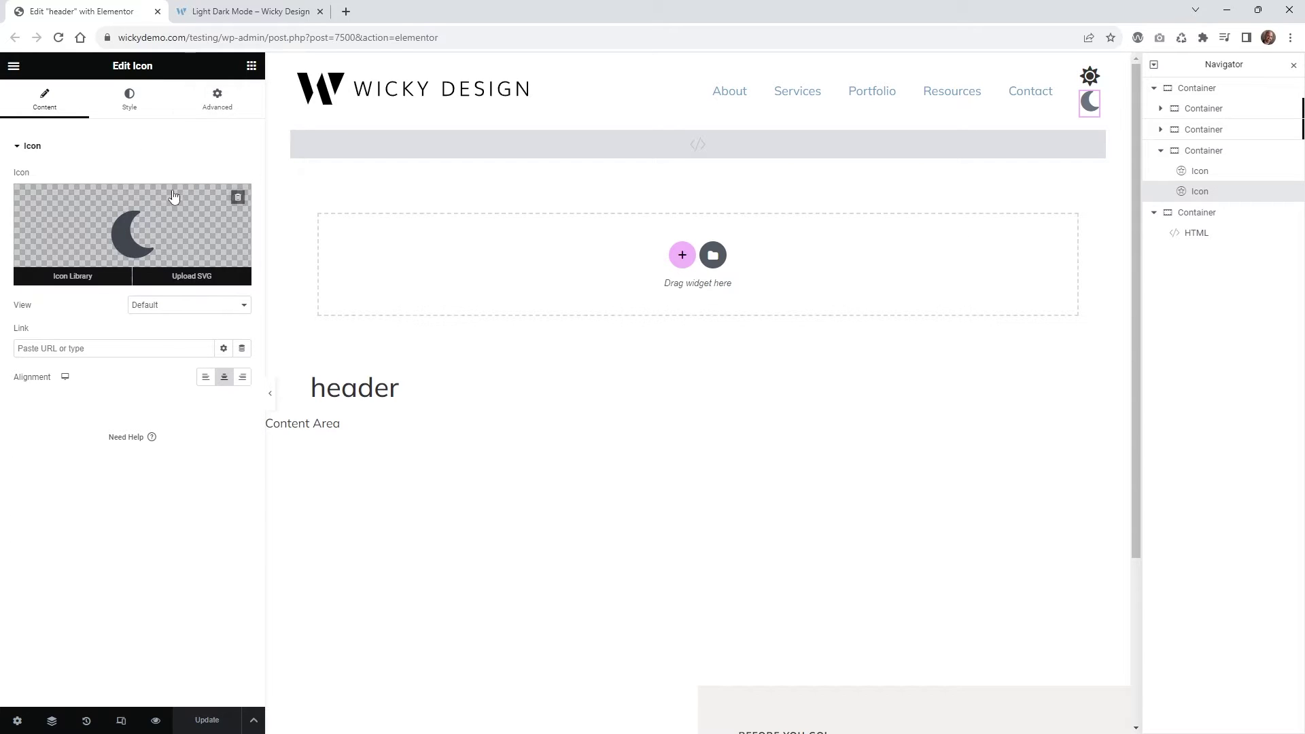
left_click(217, 99)
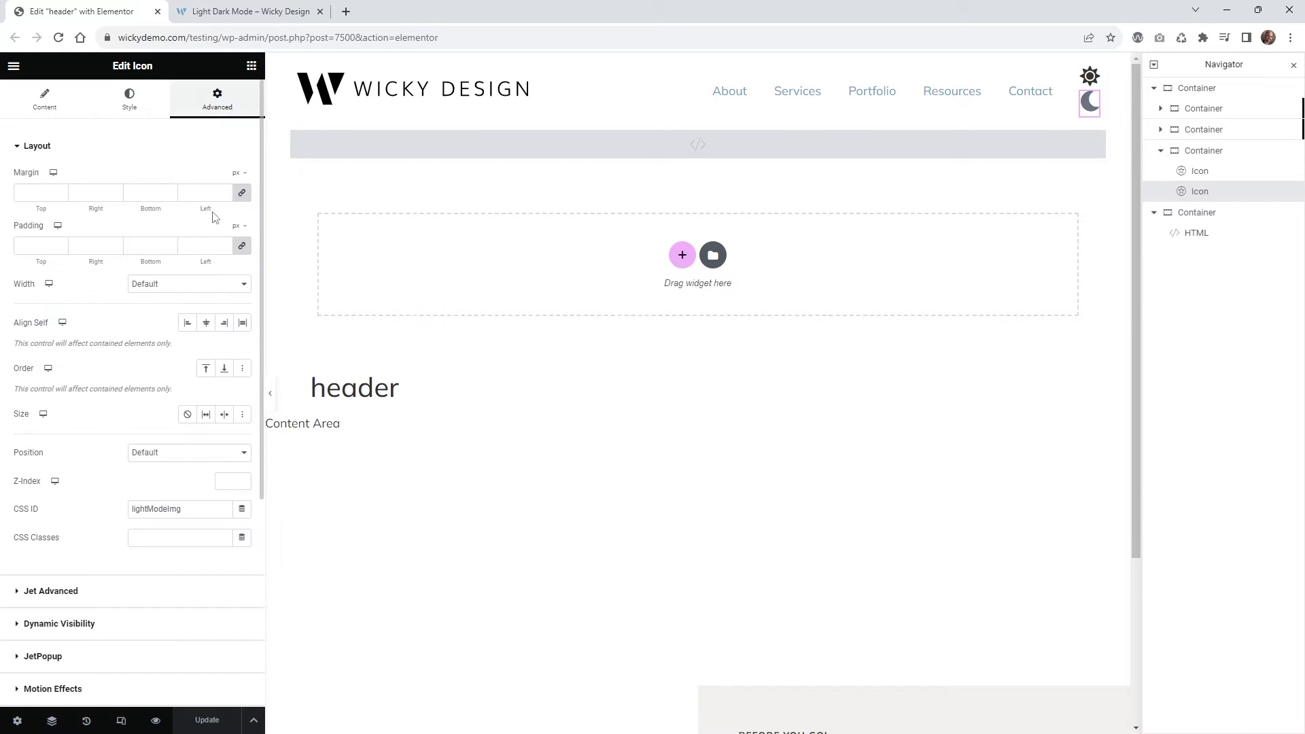
left_click(155, 510)
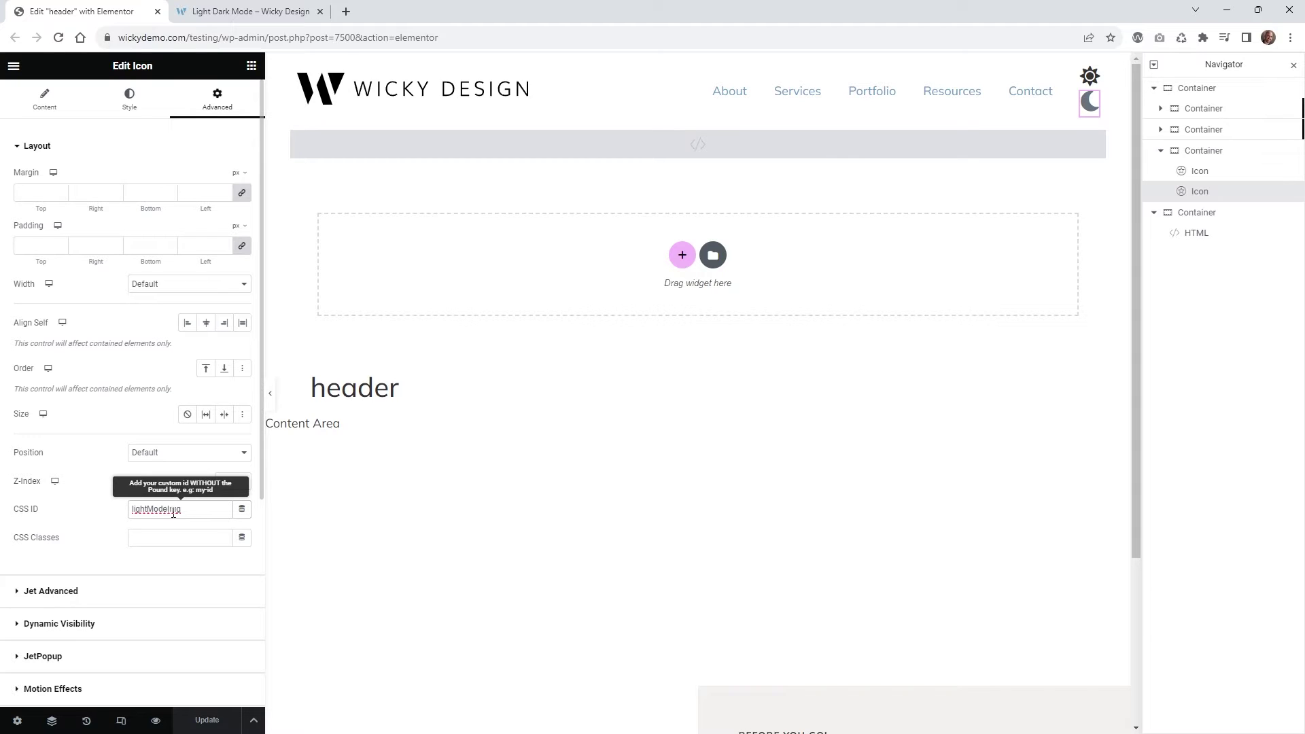
left_click_drag(188, 510, 109, 513)
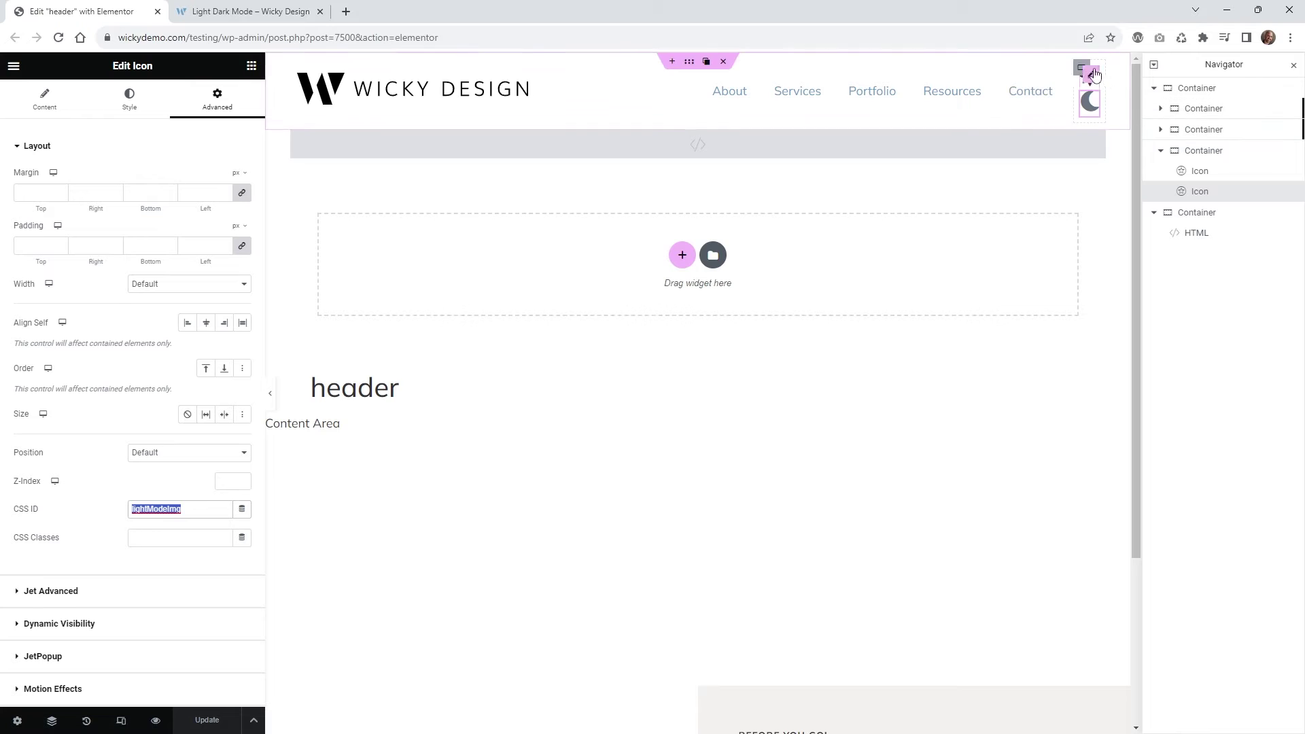
Open the HTML widget's script and widen the editing panel so code lines unwrap
left_click(1229, 216)
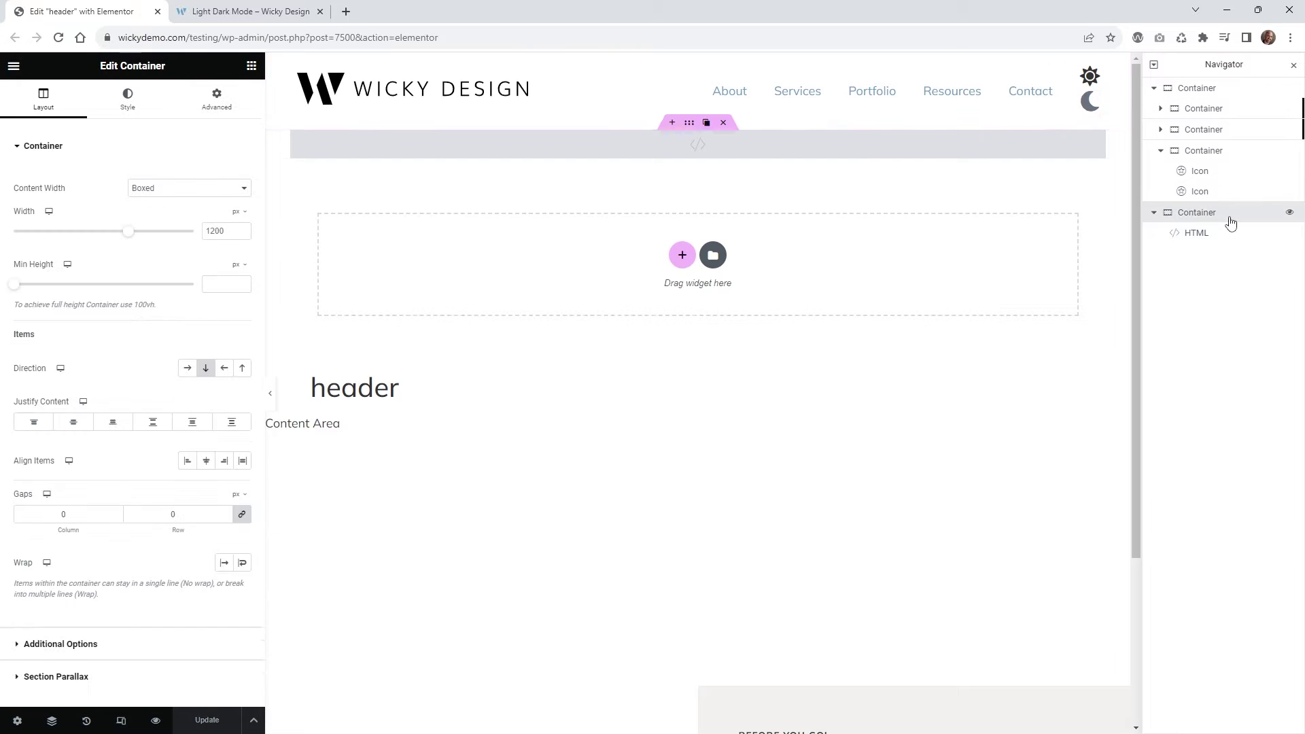
left_click(1205, 235)
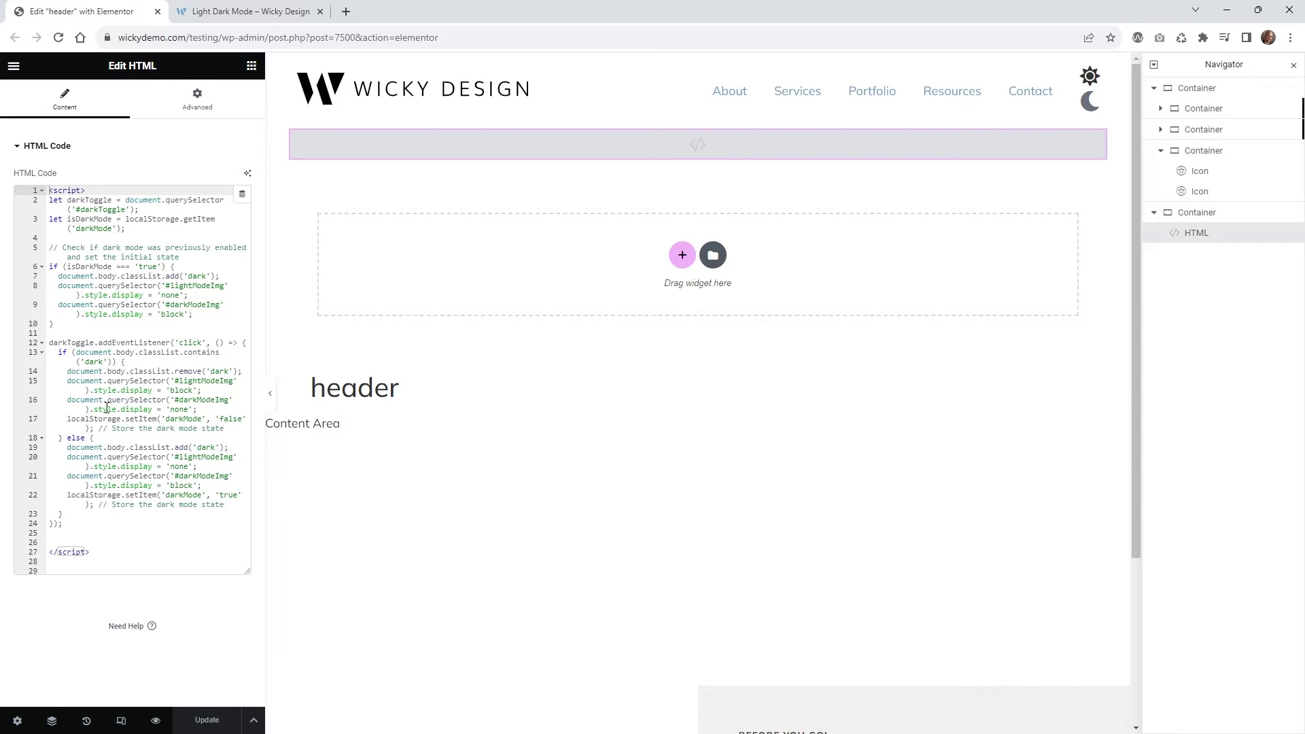
left_click_drag(264, 535, 528, 512)
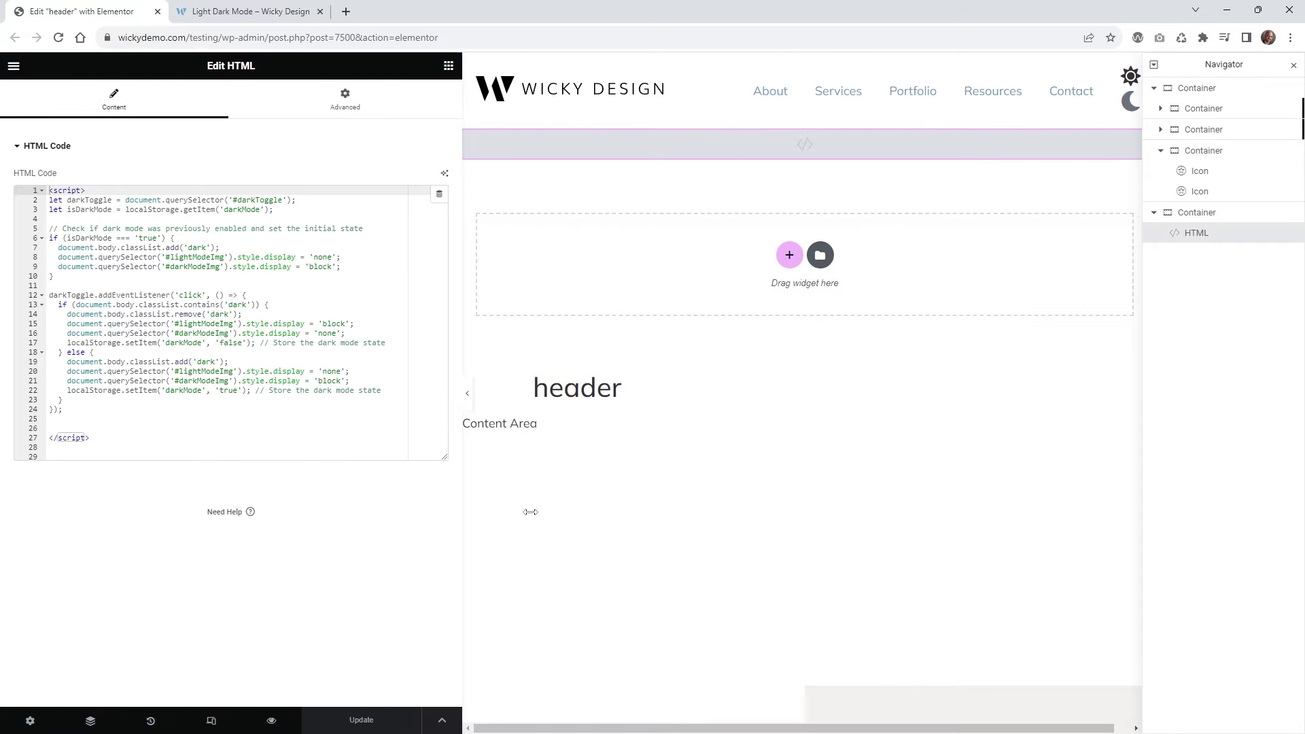
left_click(157, 410)
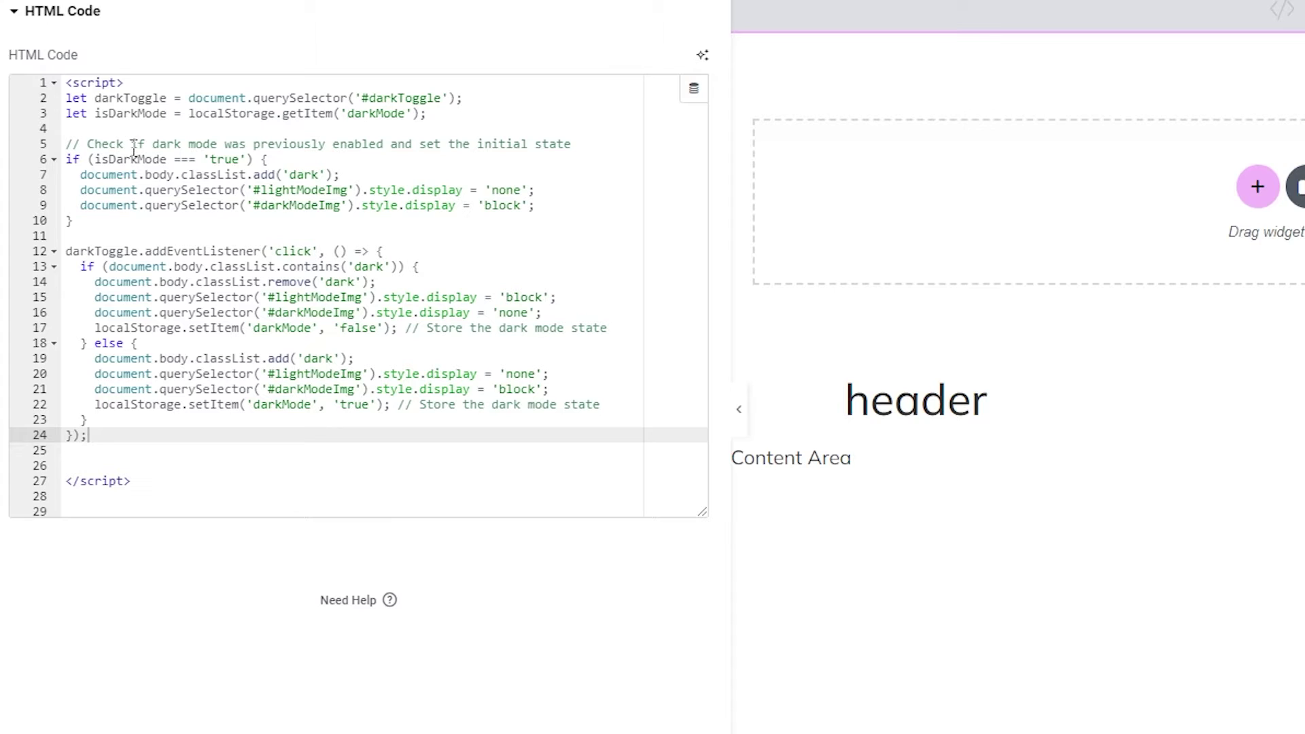
Highlight the click event listener and the classList.contains 'dark' check on lines 12–13
left_click_drag(167, 255, 269, 250)
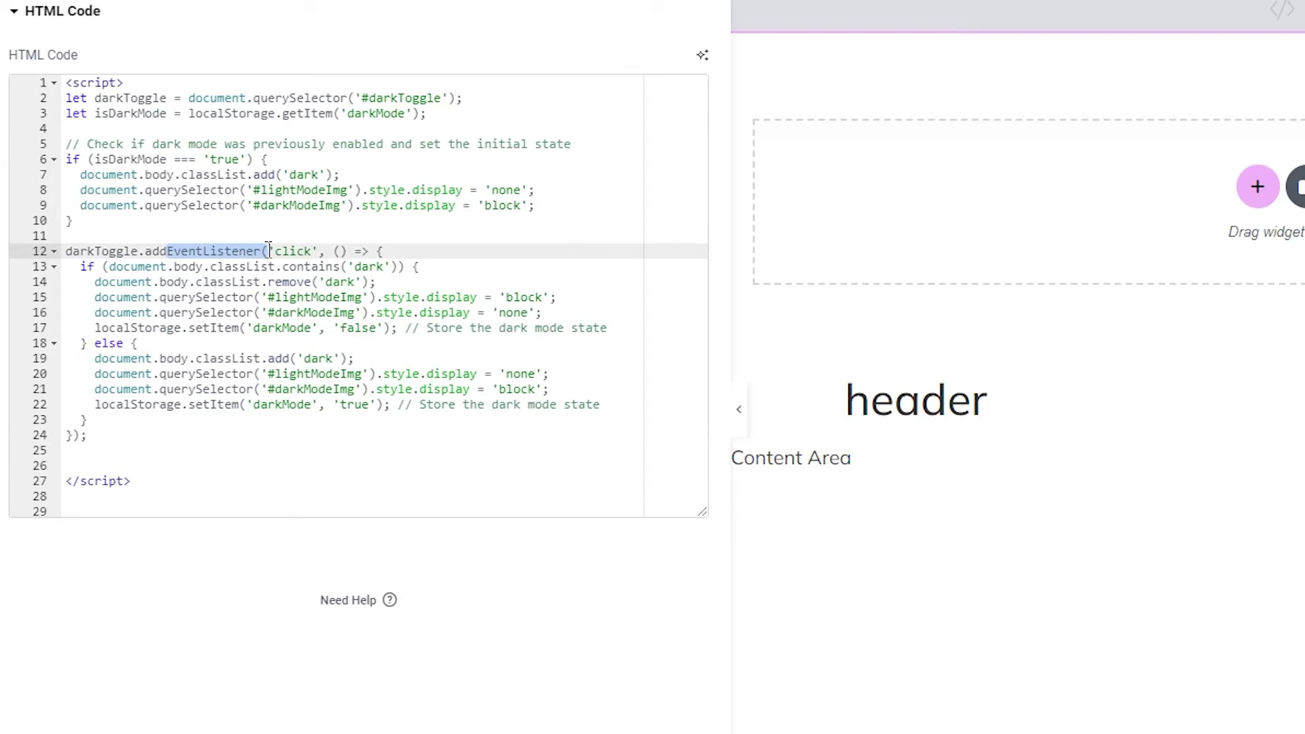
left_click(297, 252)
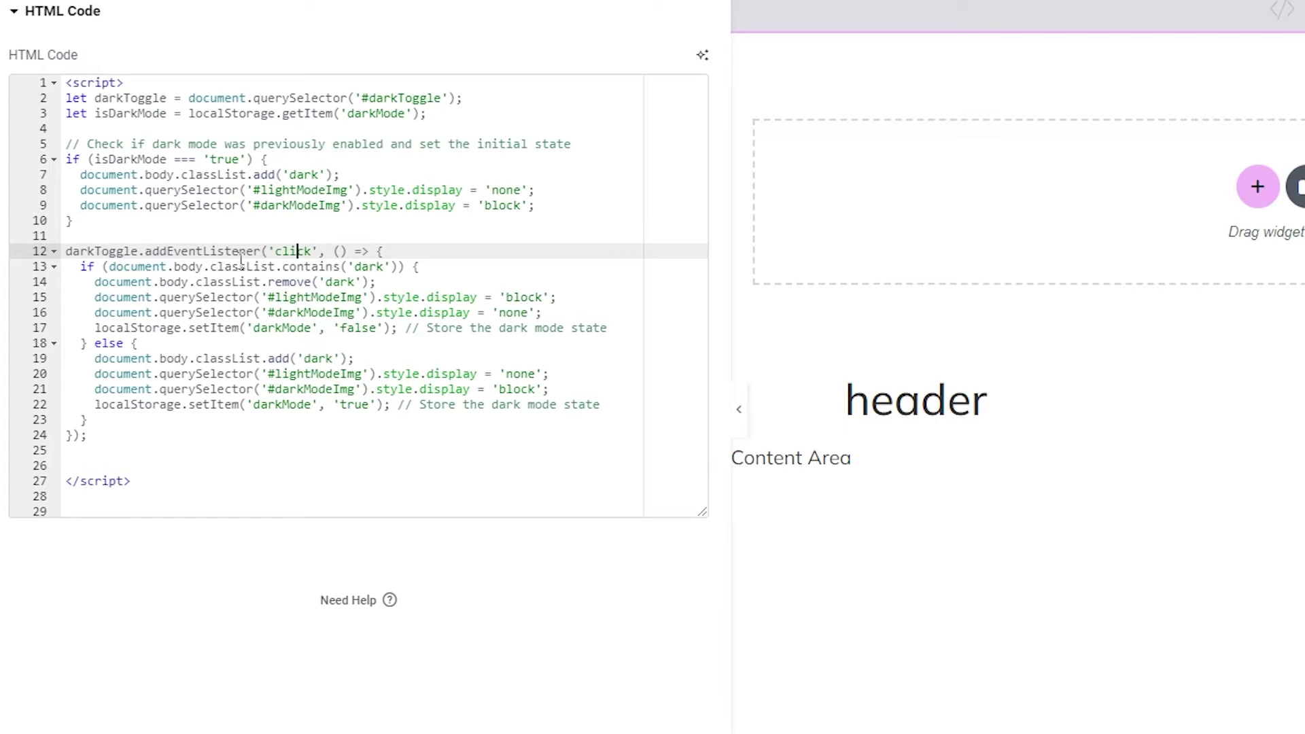
left_click_drag(254, 267, 363, 267)
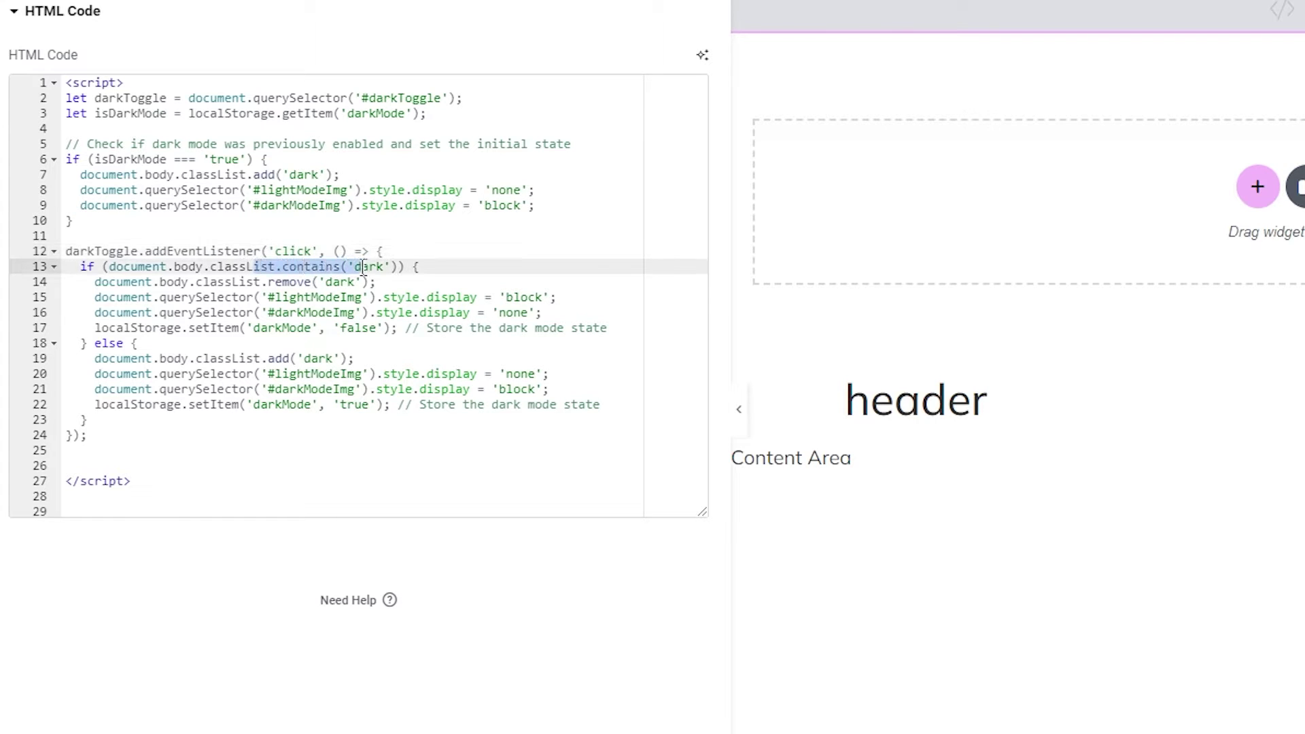
left_click(363, 266)
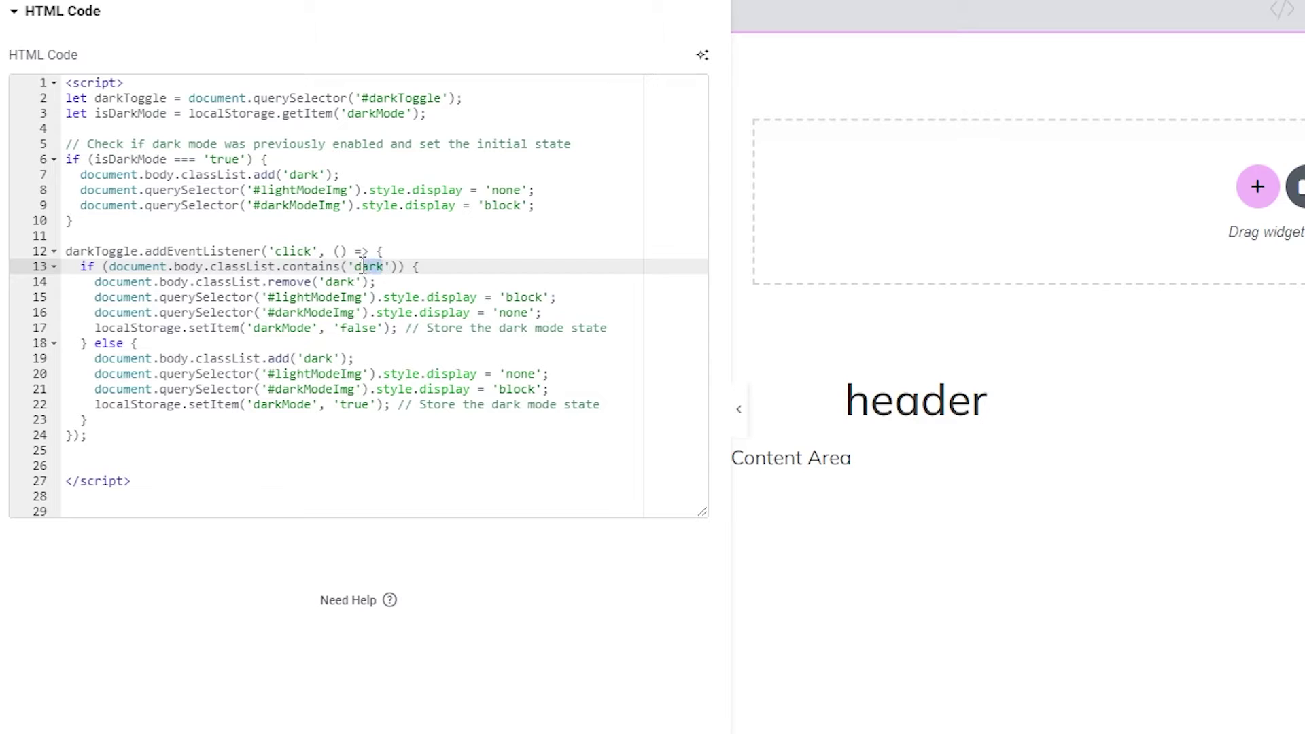
double_click(367, 267)
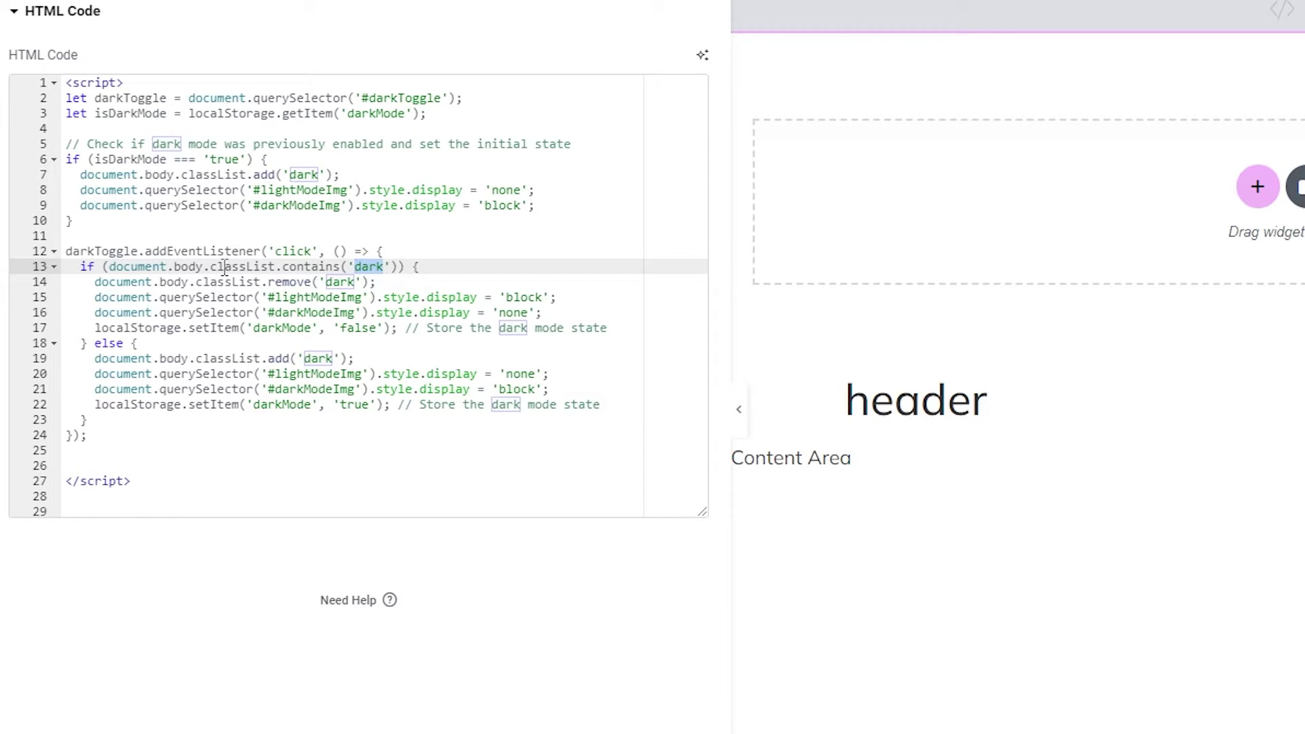
Review the lightModeImg/darkModeImg display toggles and the localStorage save on line 17
left_click(343, 299)
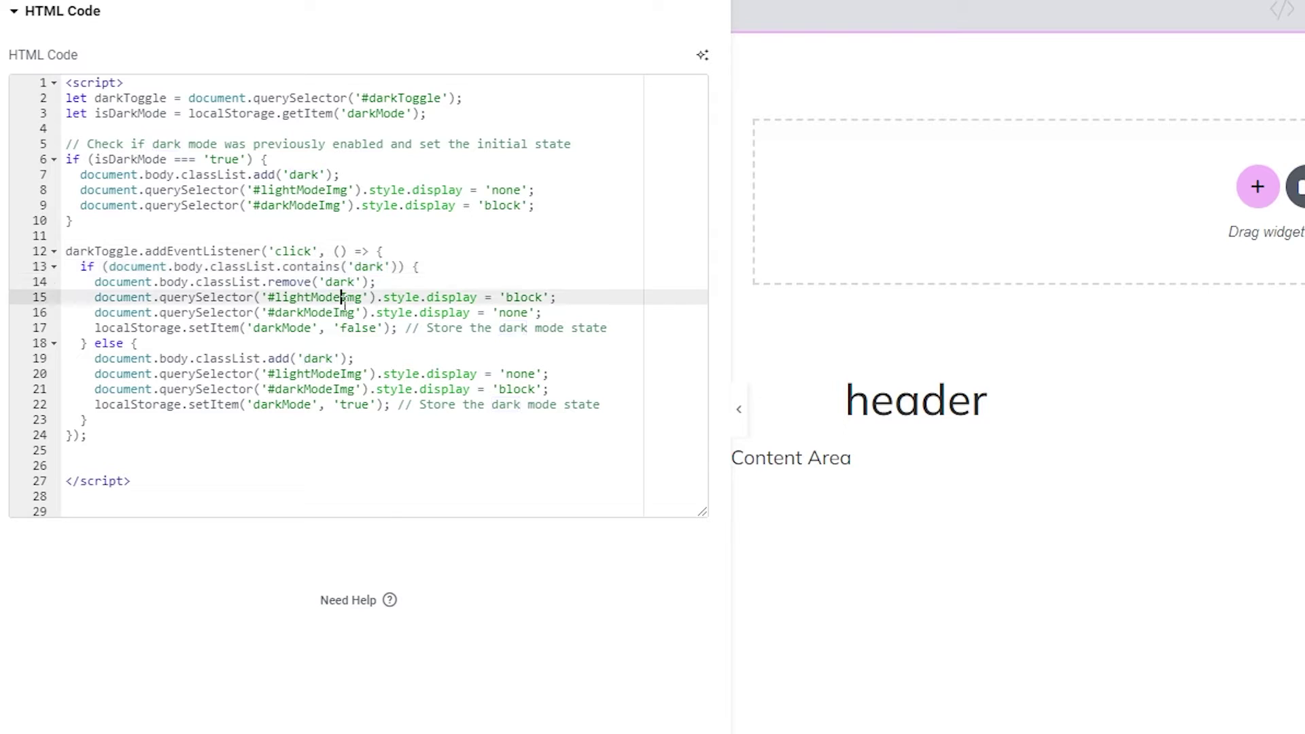
left_click(392, 375)
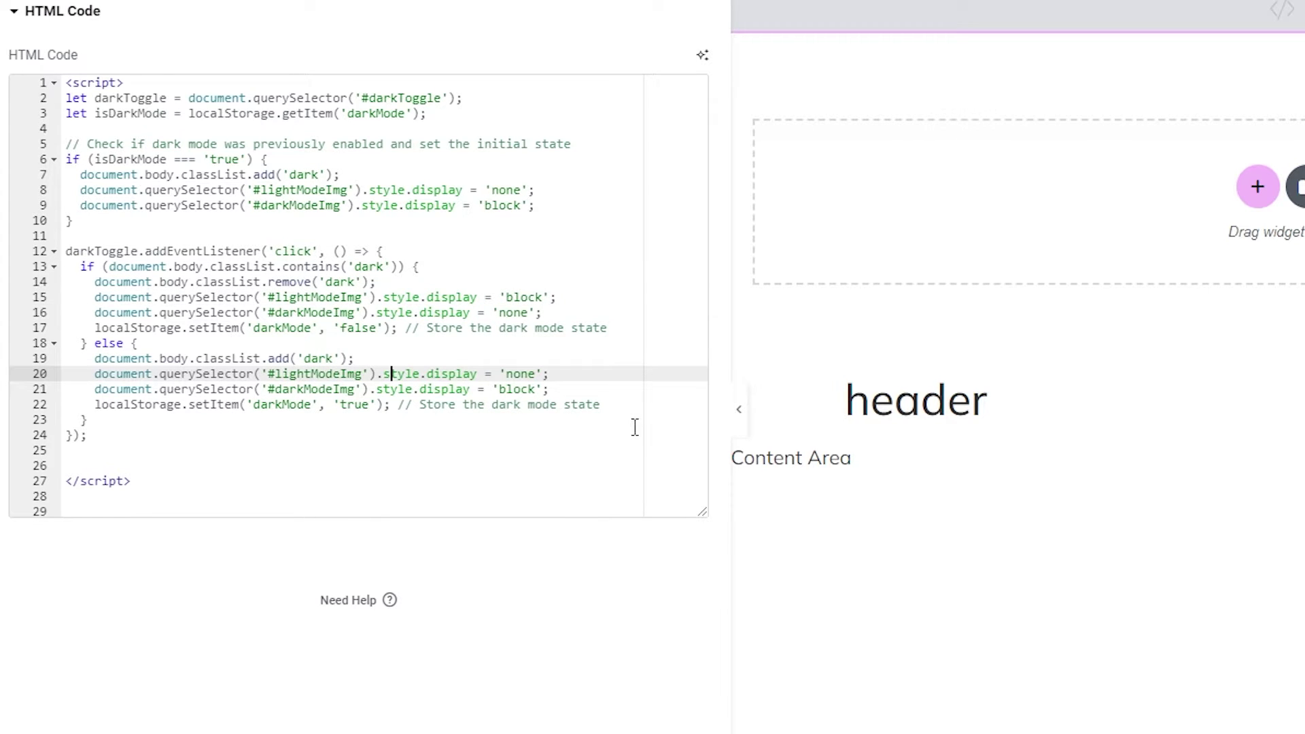
left_click(438, 225)
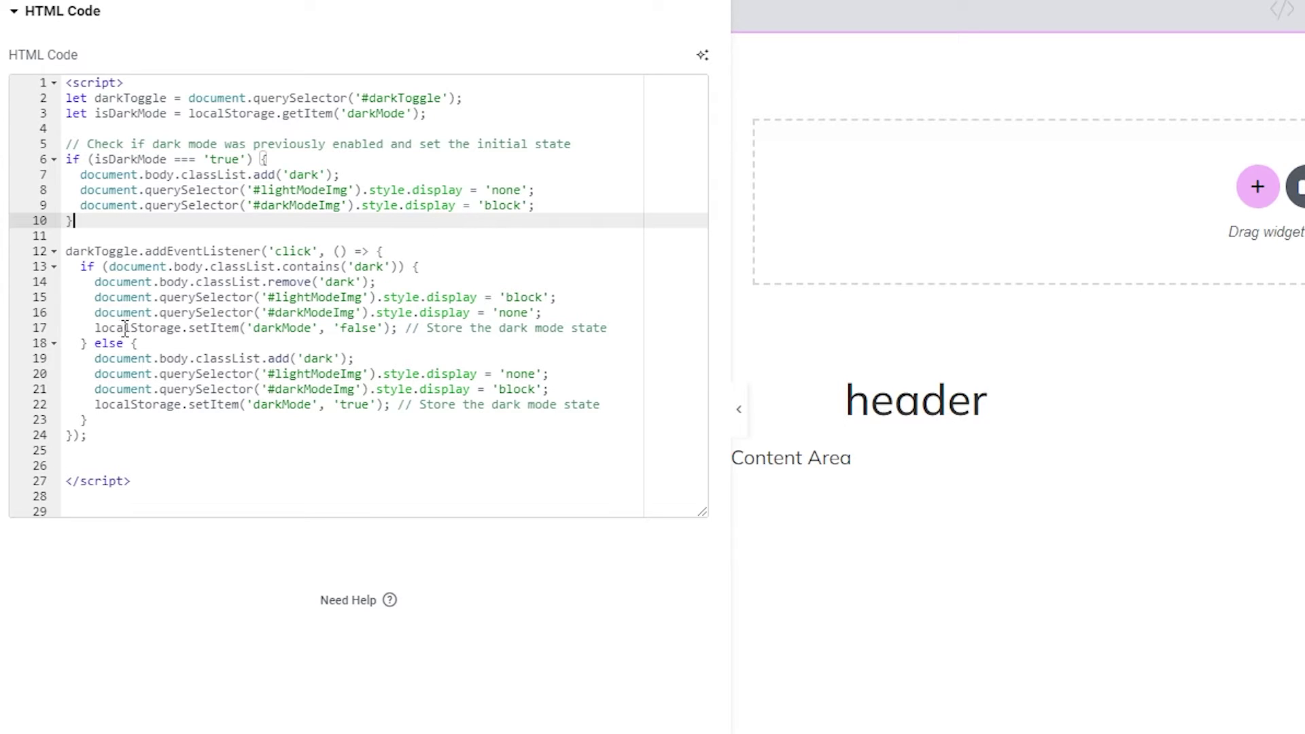
left_click_drag(118, 328, 234, 328)
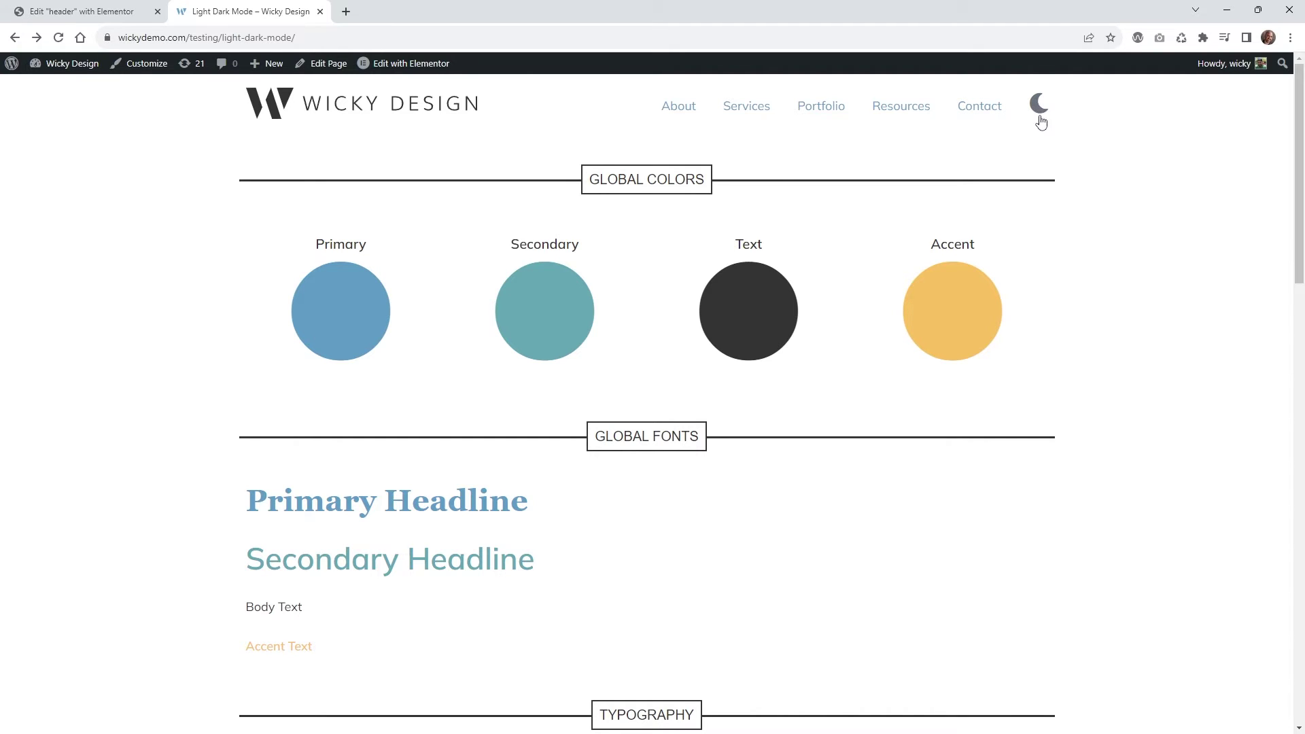
left_click(1041, 110)
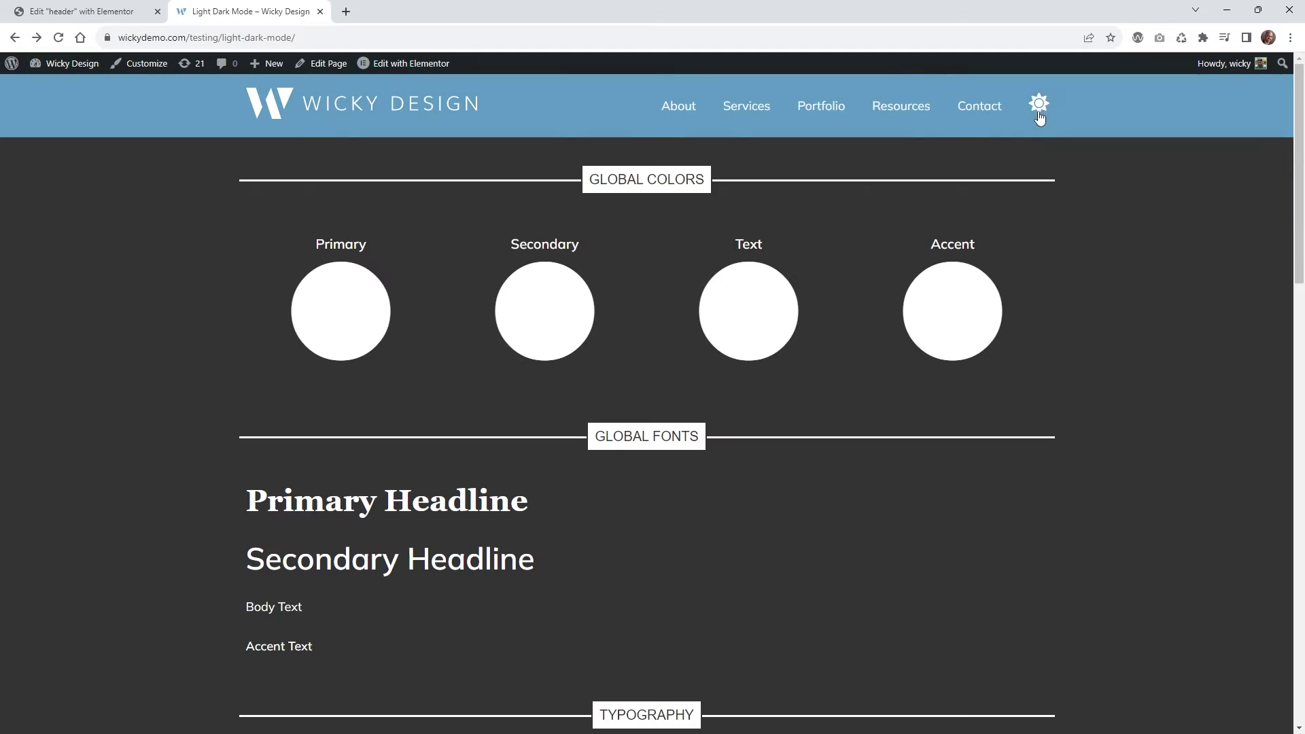
left_click(977, 112)
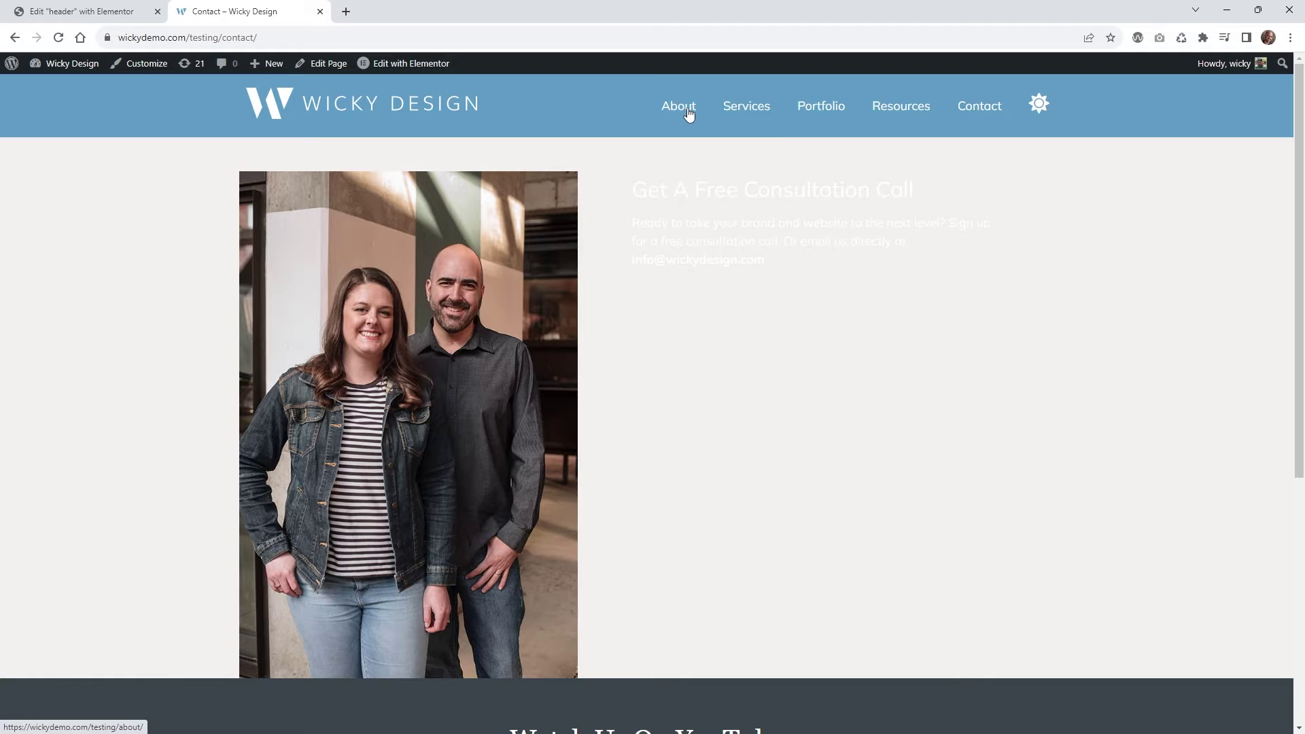
left_click(756, 121)
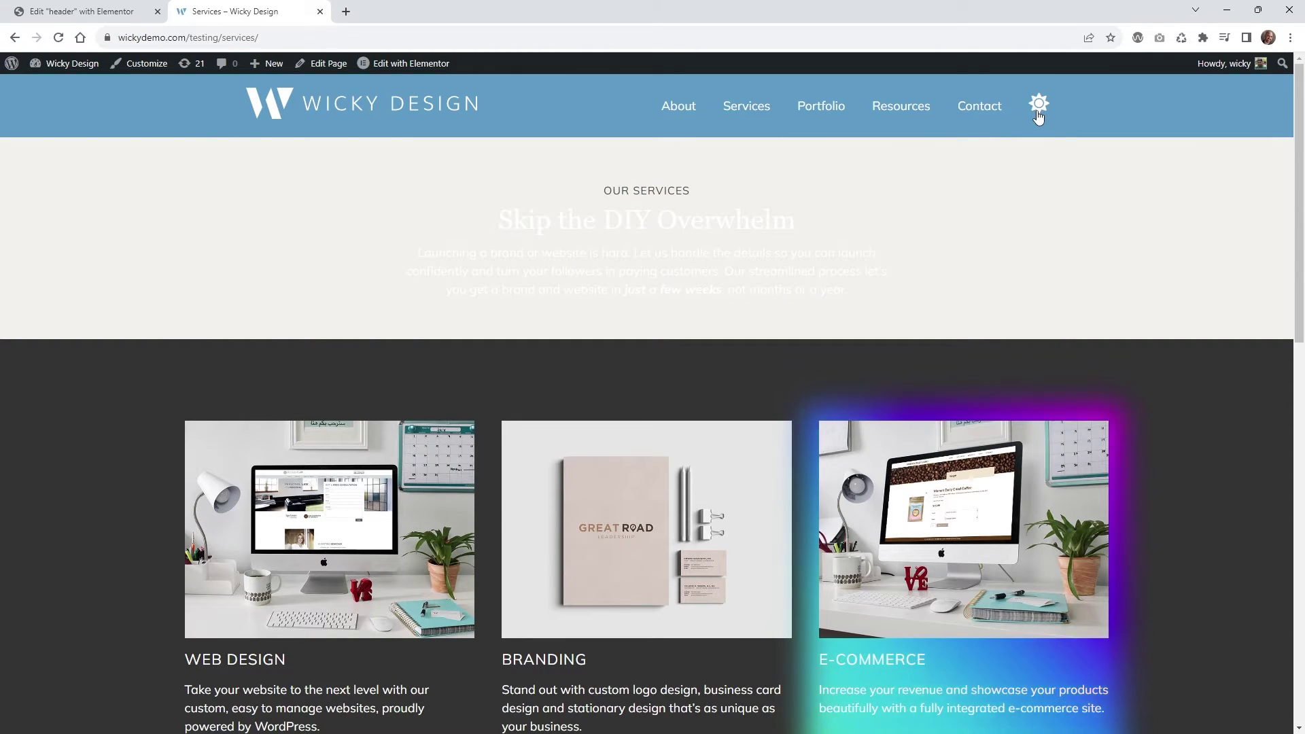
left_click(1038, 115)
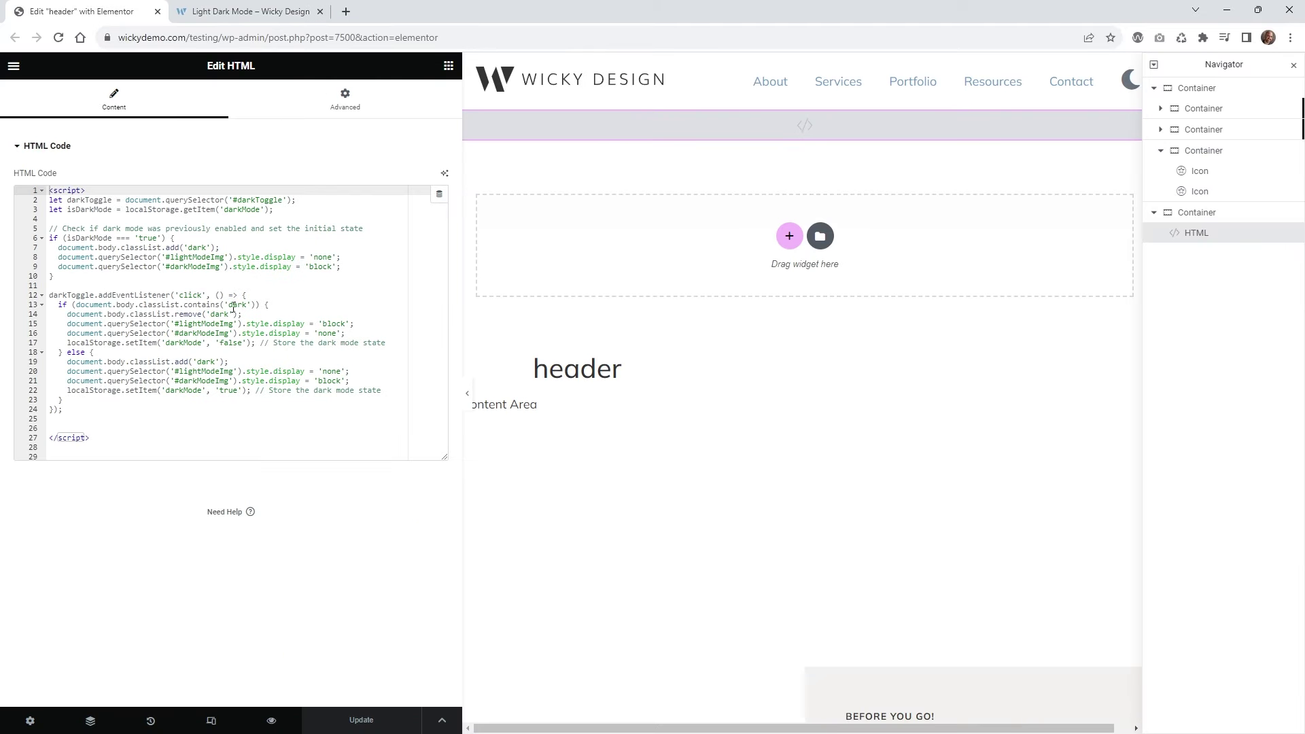
Select the word 'dark' in classList.contains on line 13
left_click(231, 303)
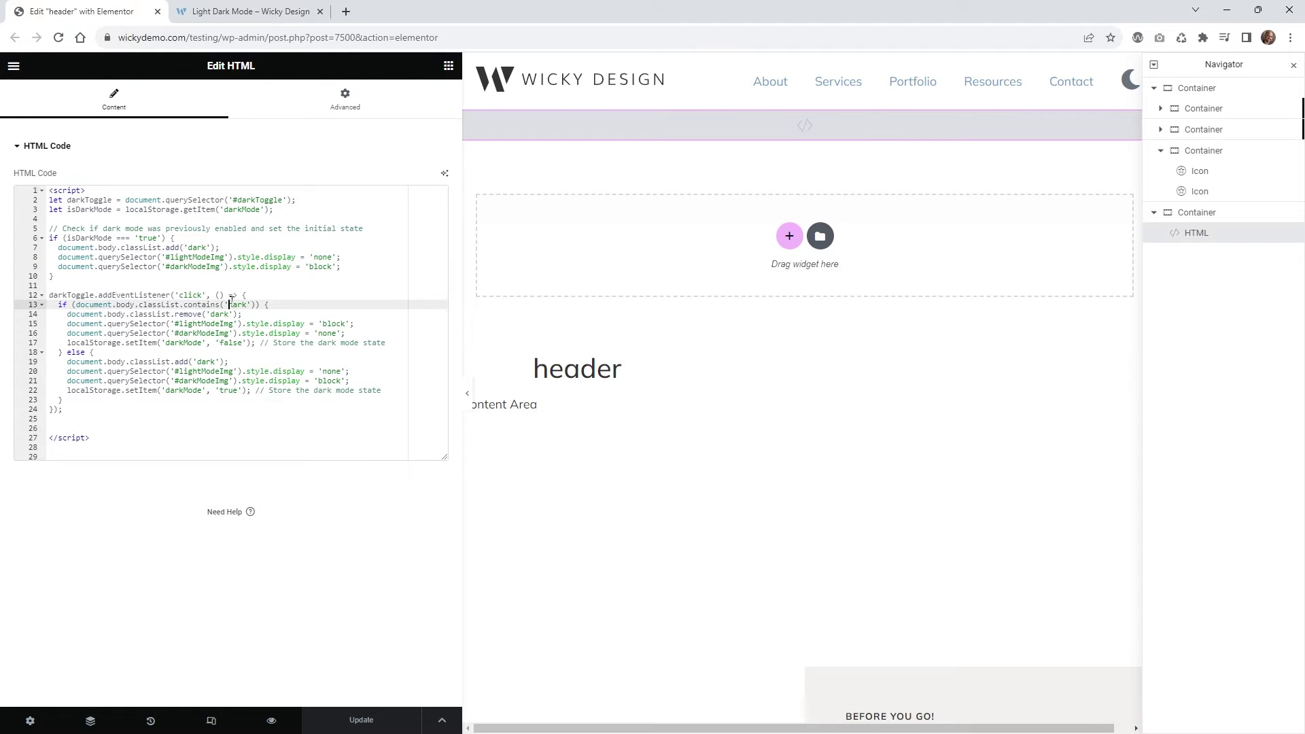
left_click_drag(244, 307, 246, 310)
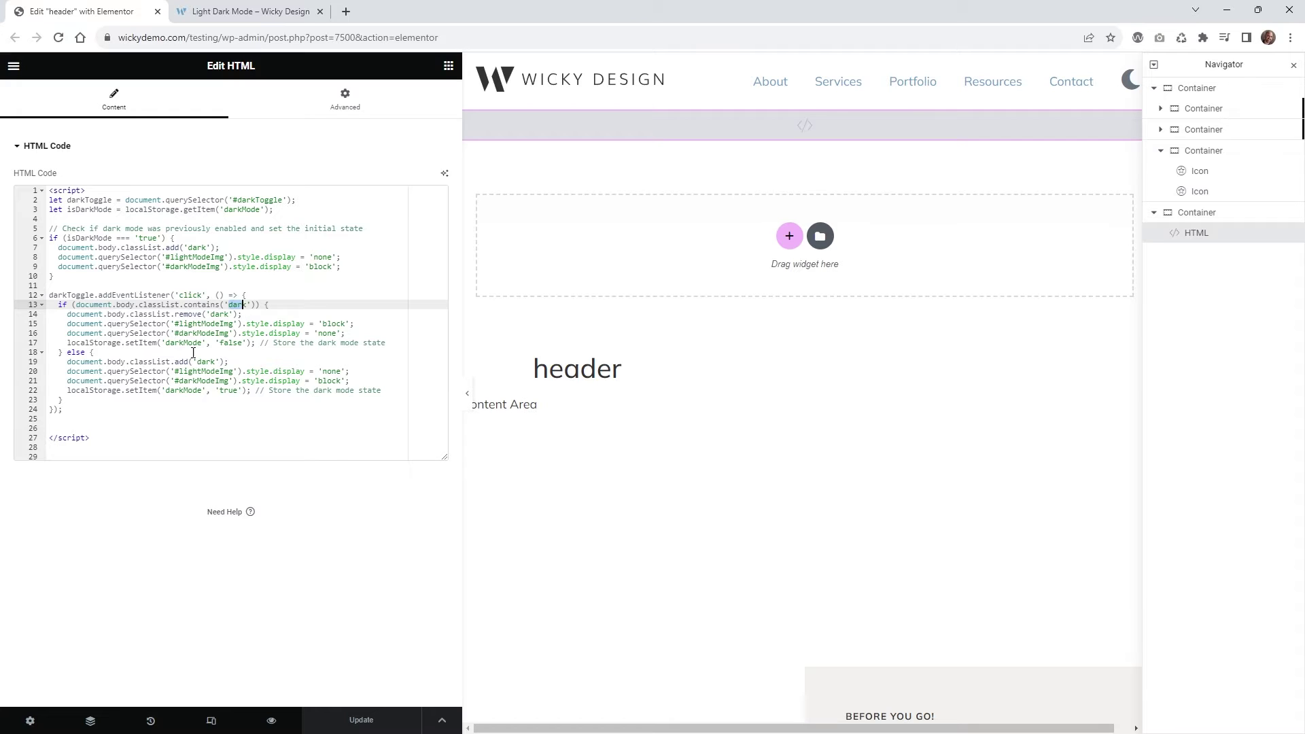